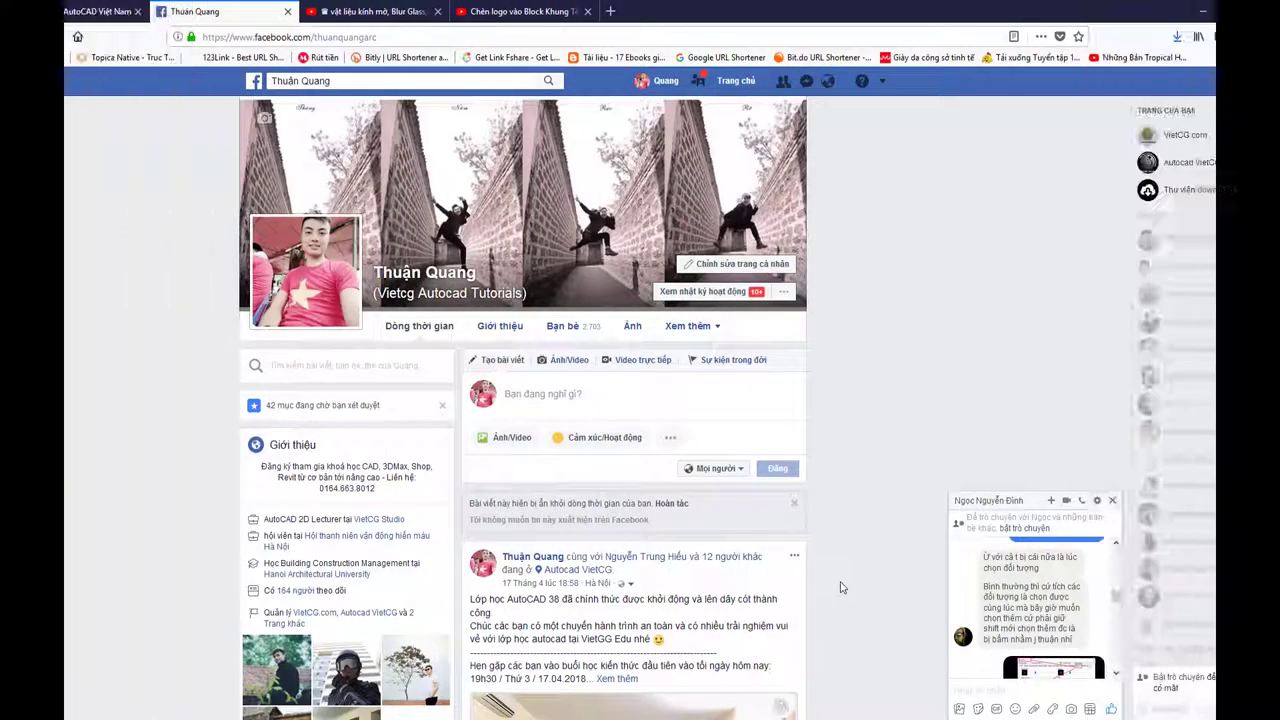
Step: Scroll through the Facebook profile, then switch to the AutoCAD 2018 window with Drawing1.dwg
scroll(843, 508, down, 3)
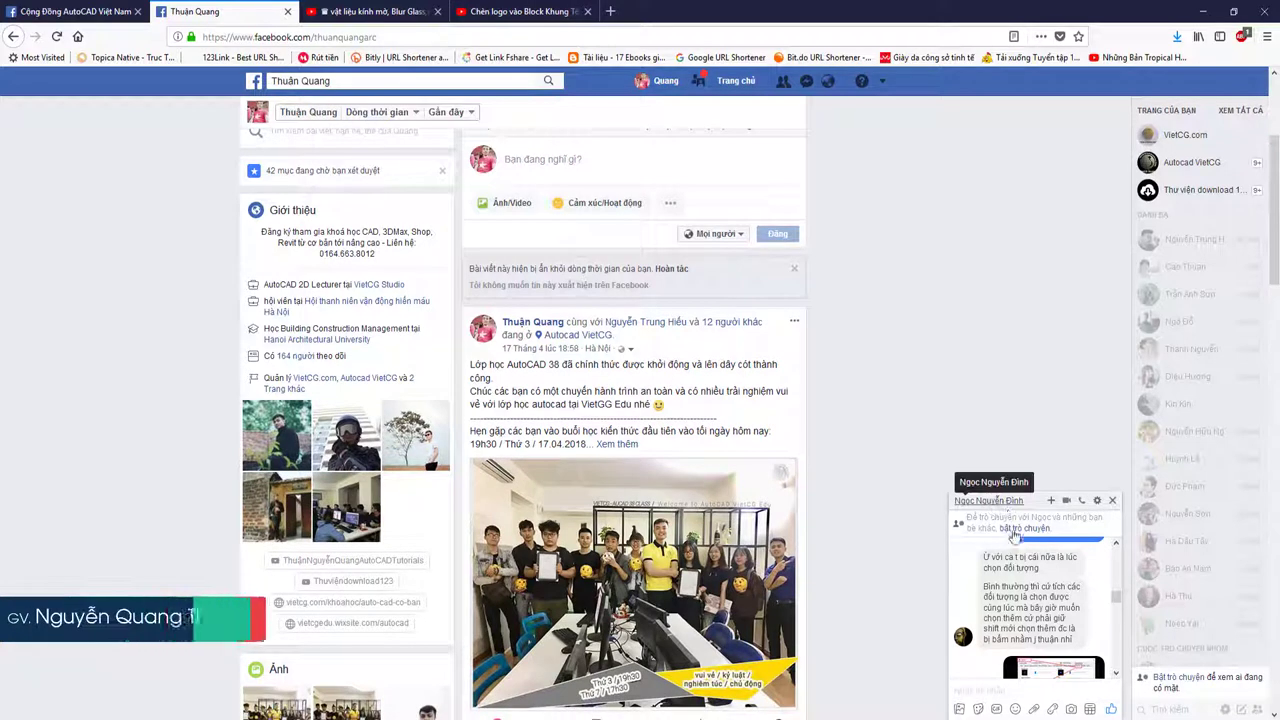
scroll(992, 574, down, 1)
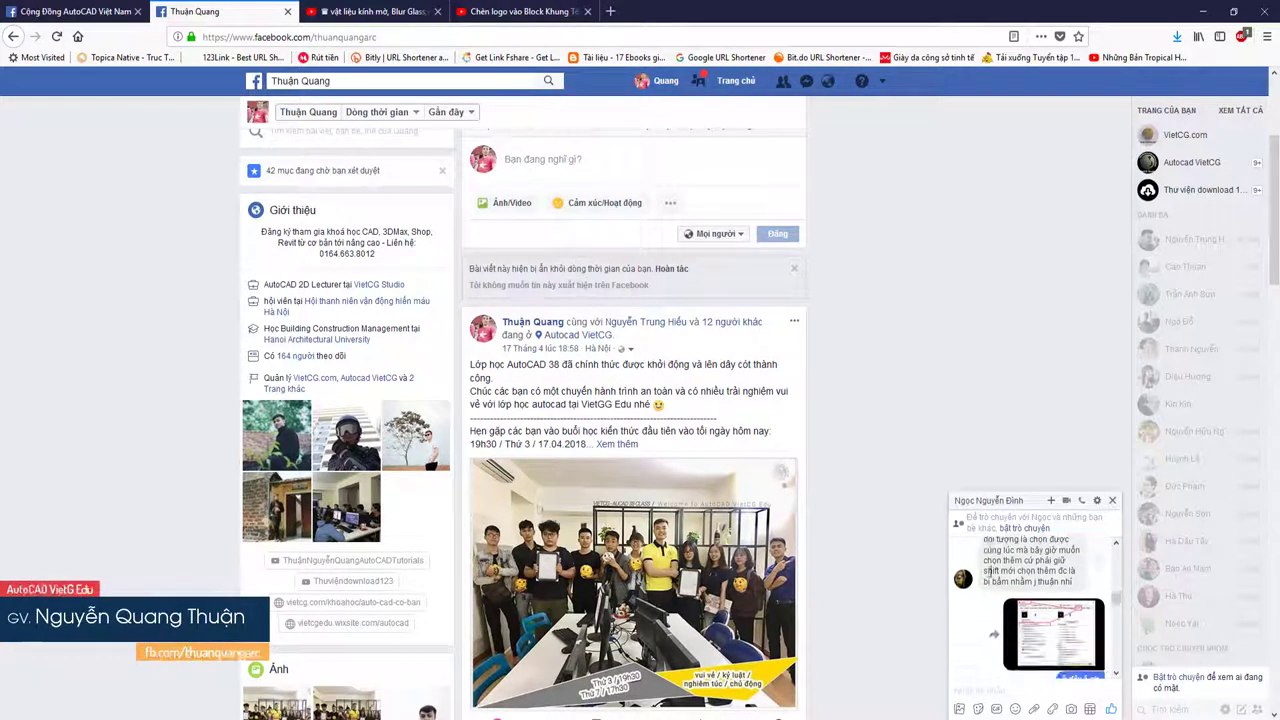
scroll(996, 579, up, 1)
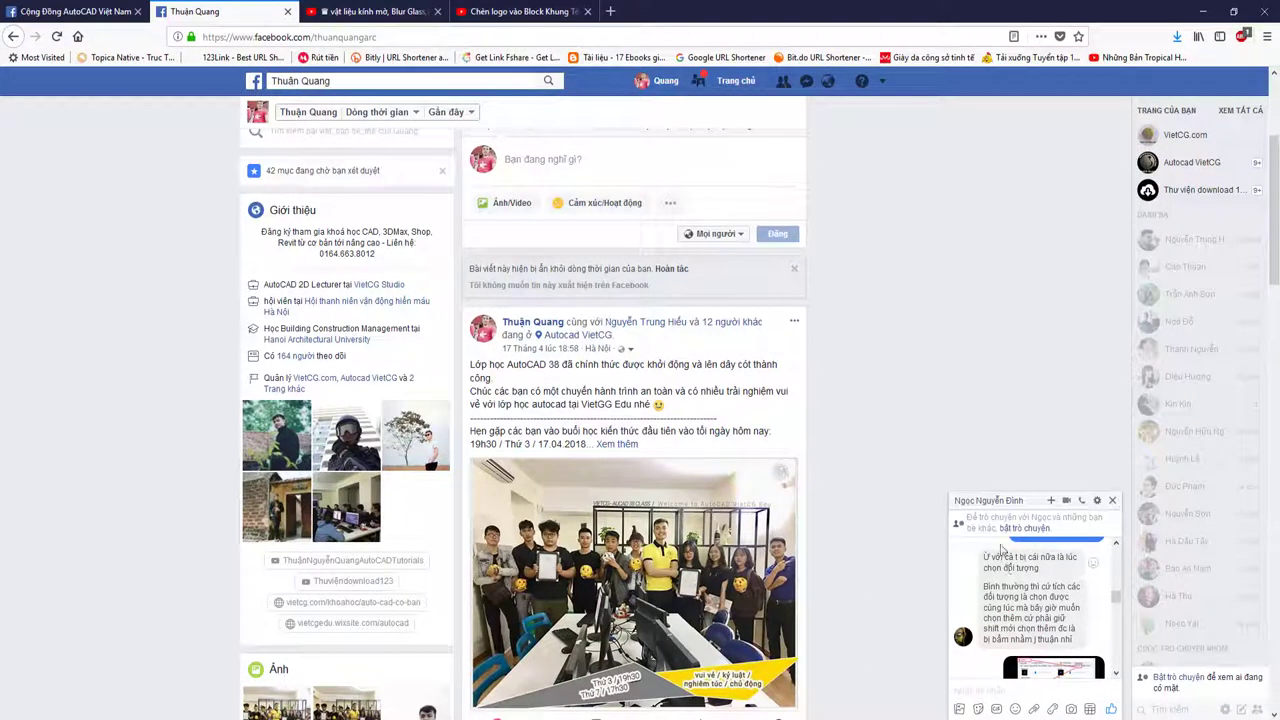
scroll(842, 544, up, 3)
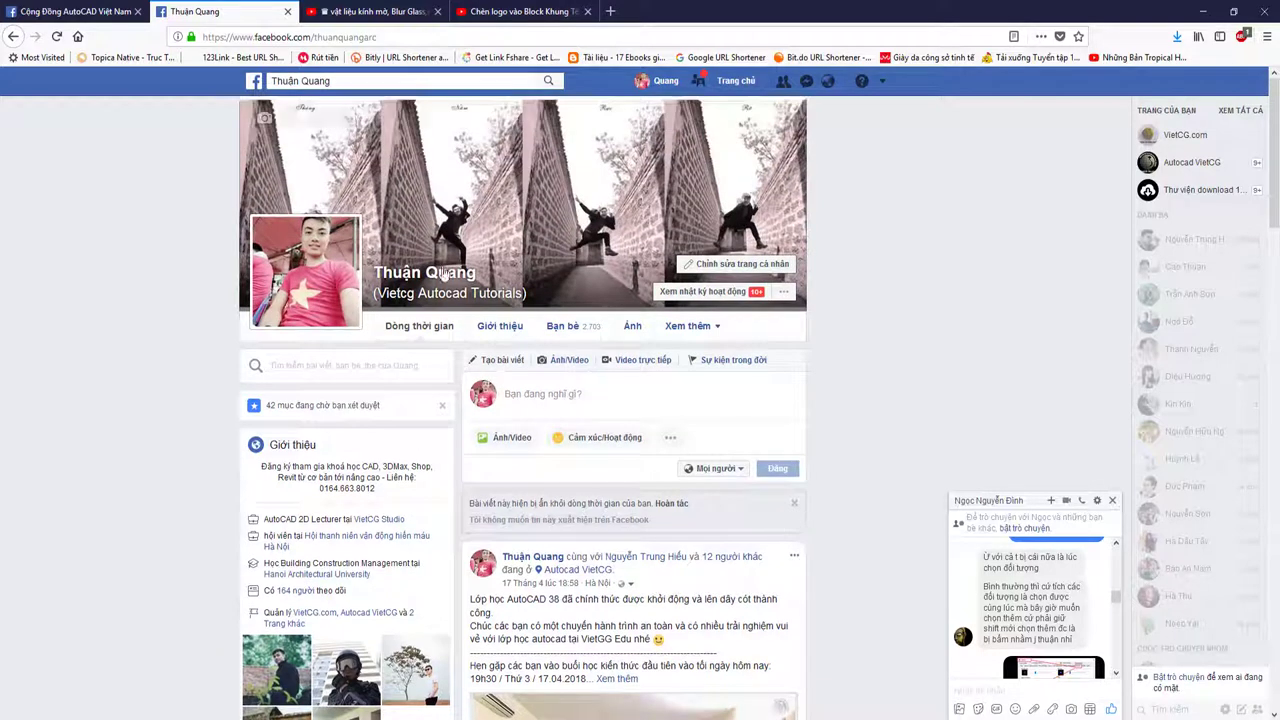
scroll(444, 540, down, 2)
scroll(444, 540, up, 3)
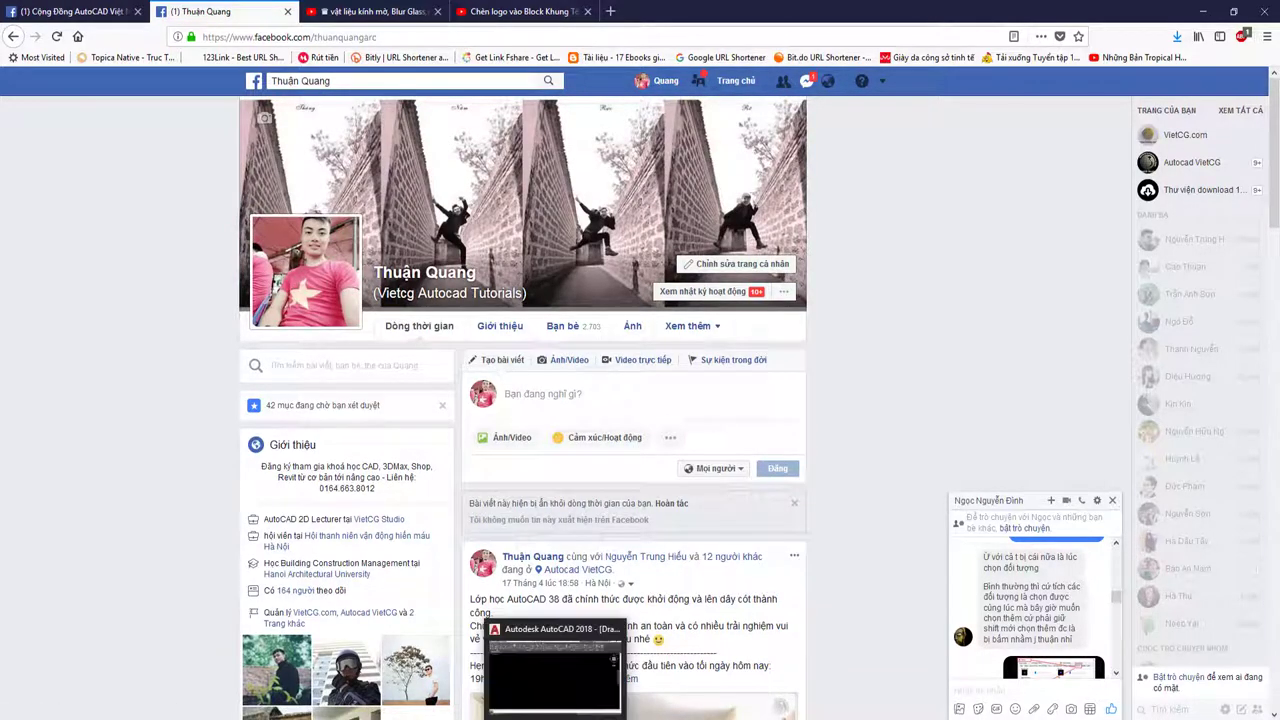
click(558, 668)
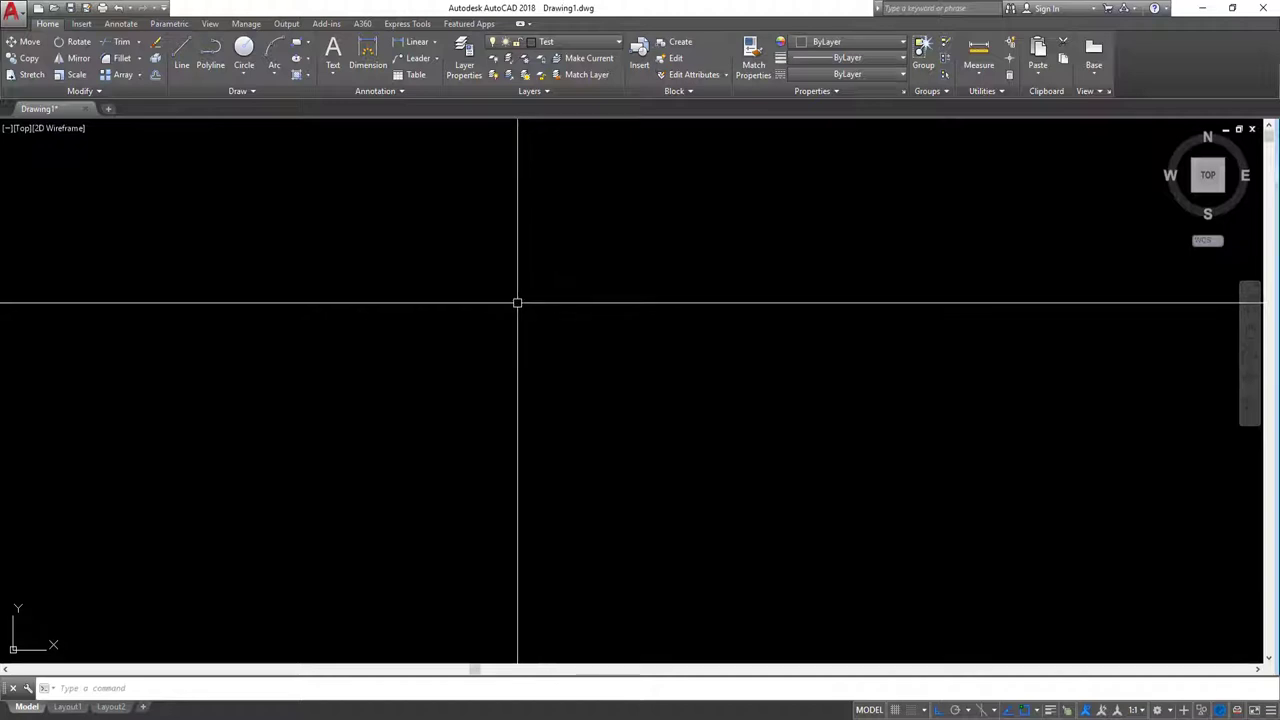
Step: Pan around the empty Drawing1 canvas
middle_drag(517, 300, 367, 278)
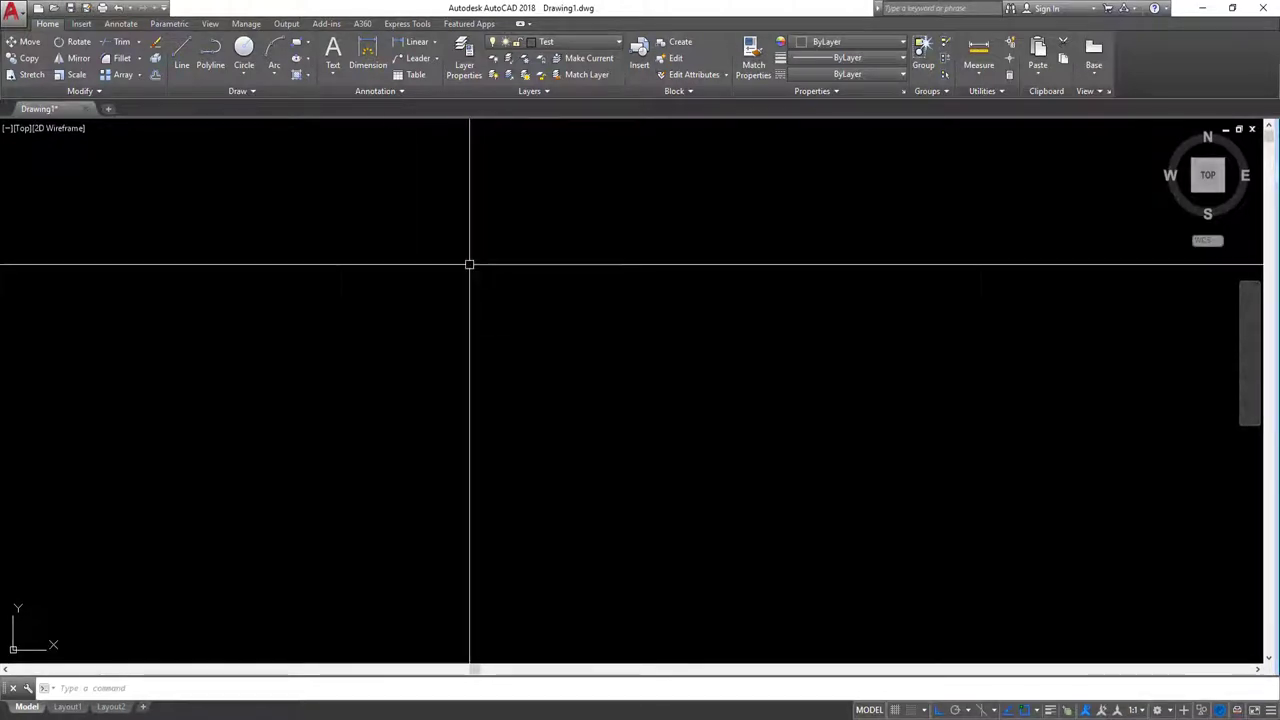
middle_drag(563, 363, 591, 431)
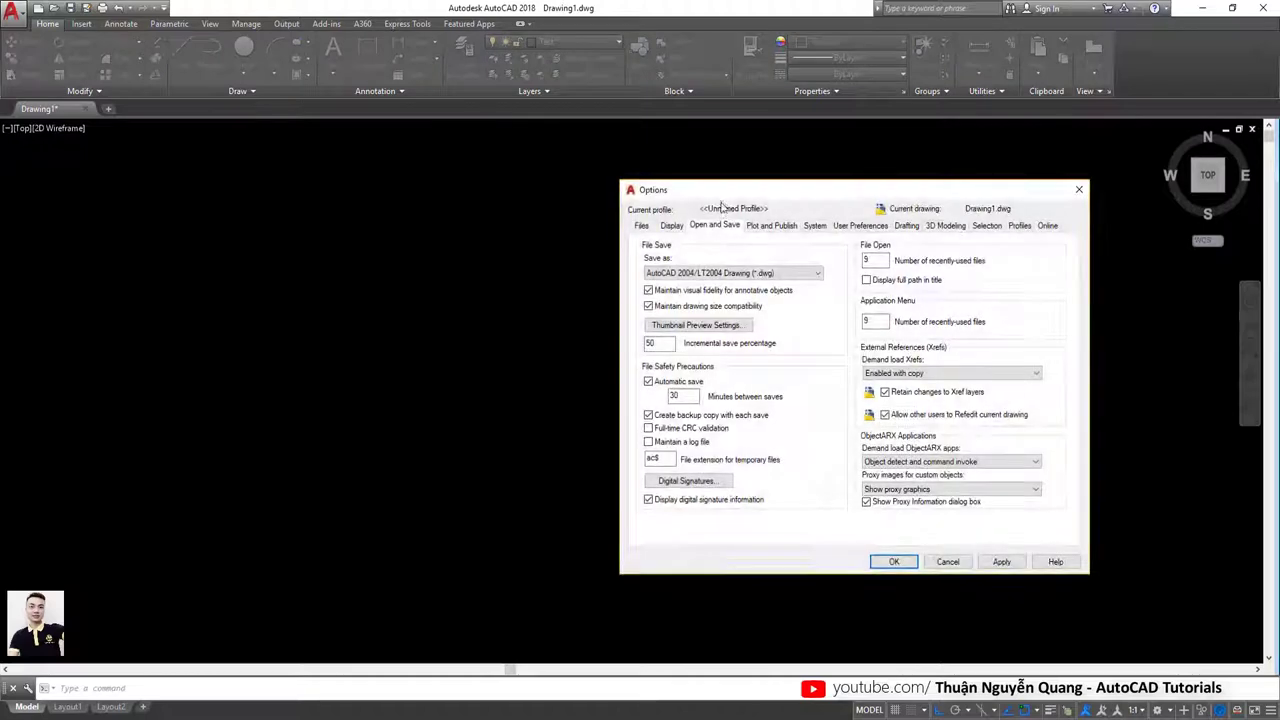
Step: Move the Options dialog left and go to its Selection tab to enable 'Use Shift to add to selection'
drag(726, 197, 483, 197)
click(401, 231)
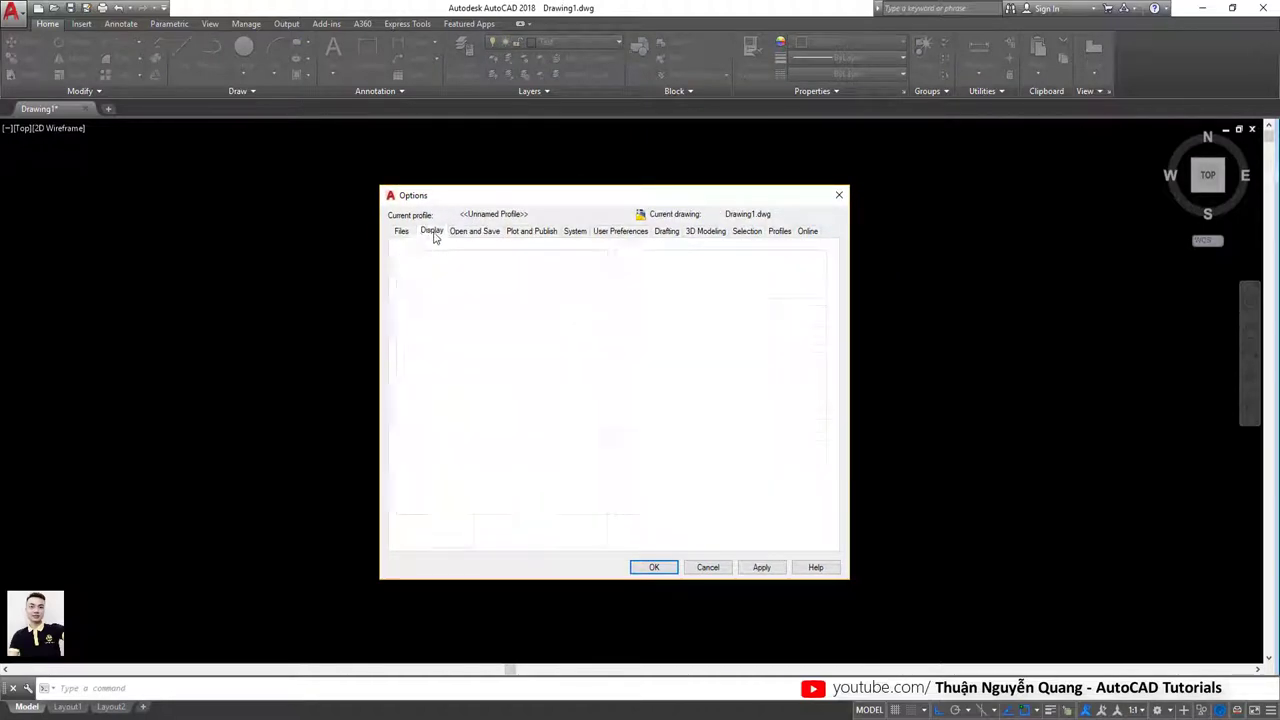
click(475, 231)
click(666, 231)
click(746, 231)
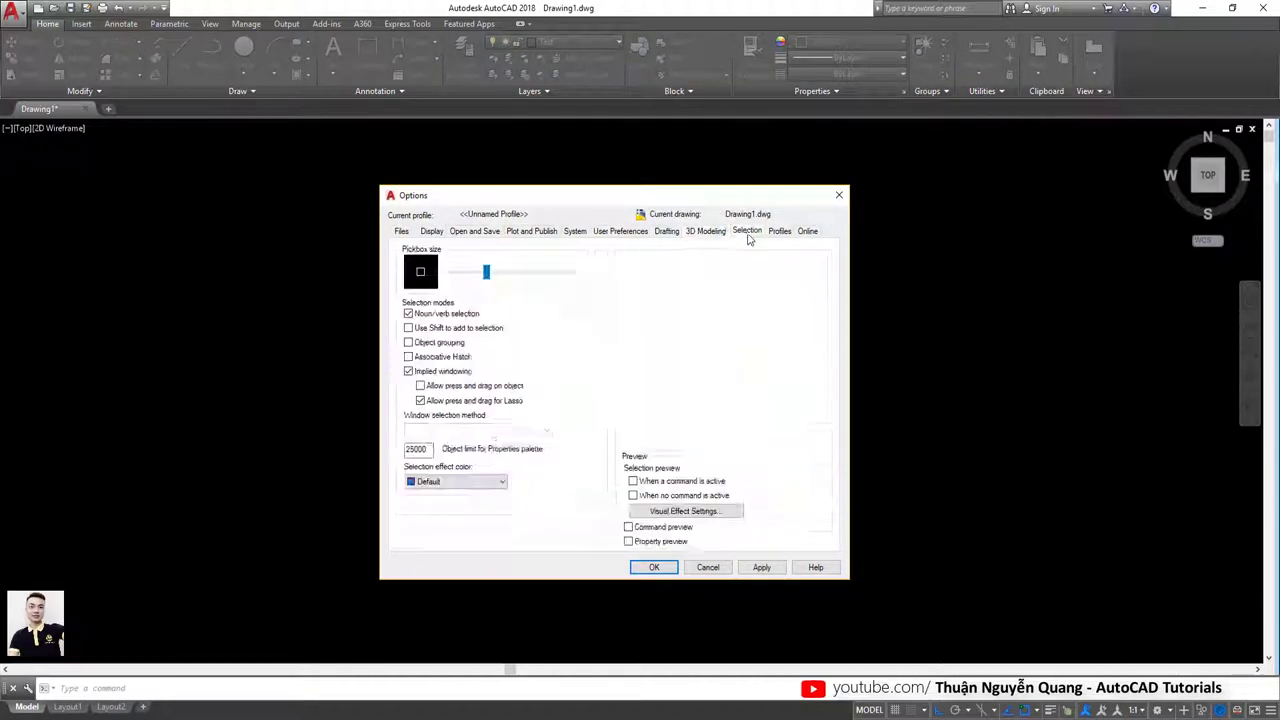
drag(696, 200, 666, 191)
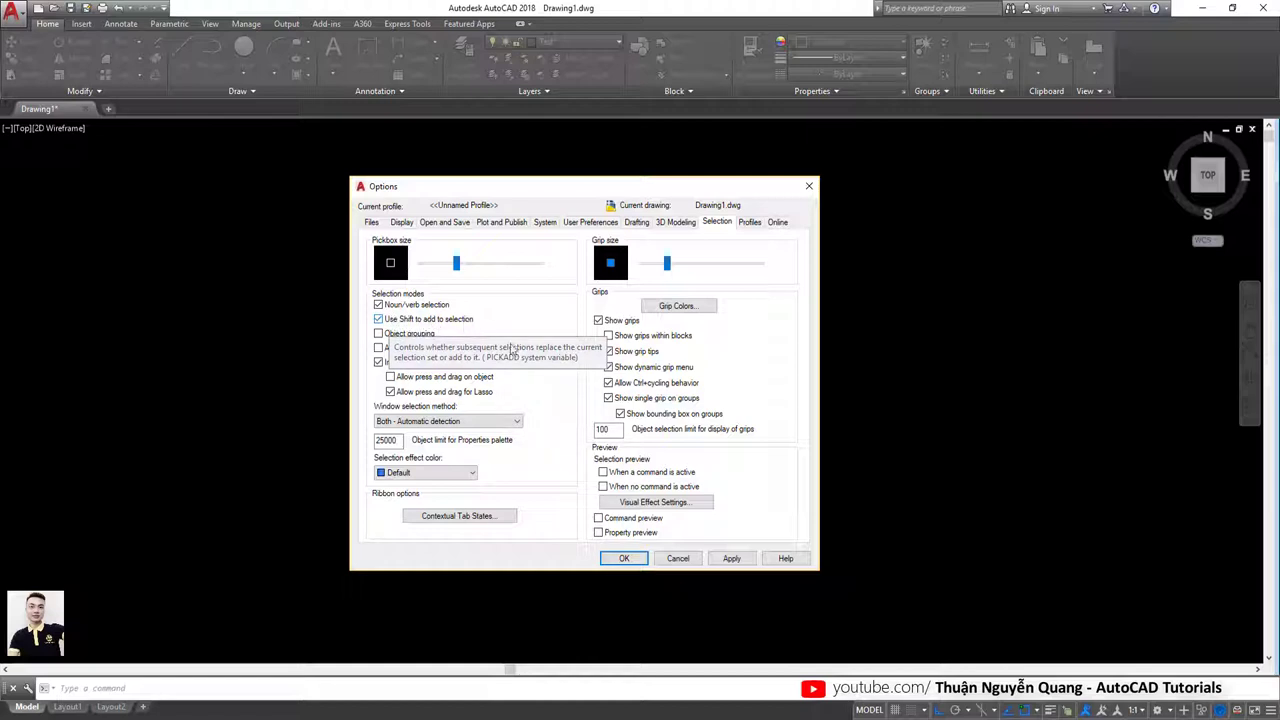
Step: Confirm Options, then draw a large upper-left rectangle and a thin horizontal rectangle with RECTANG
click(645, 561)
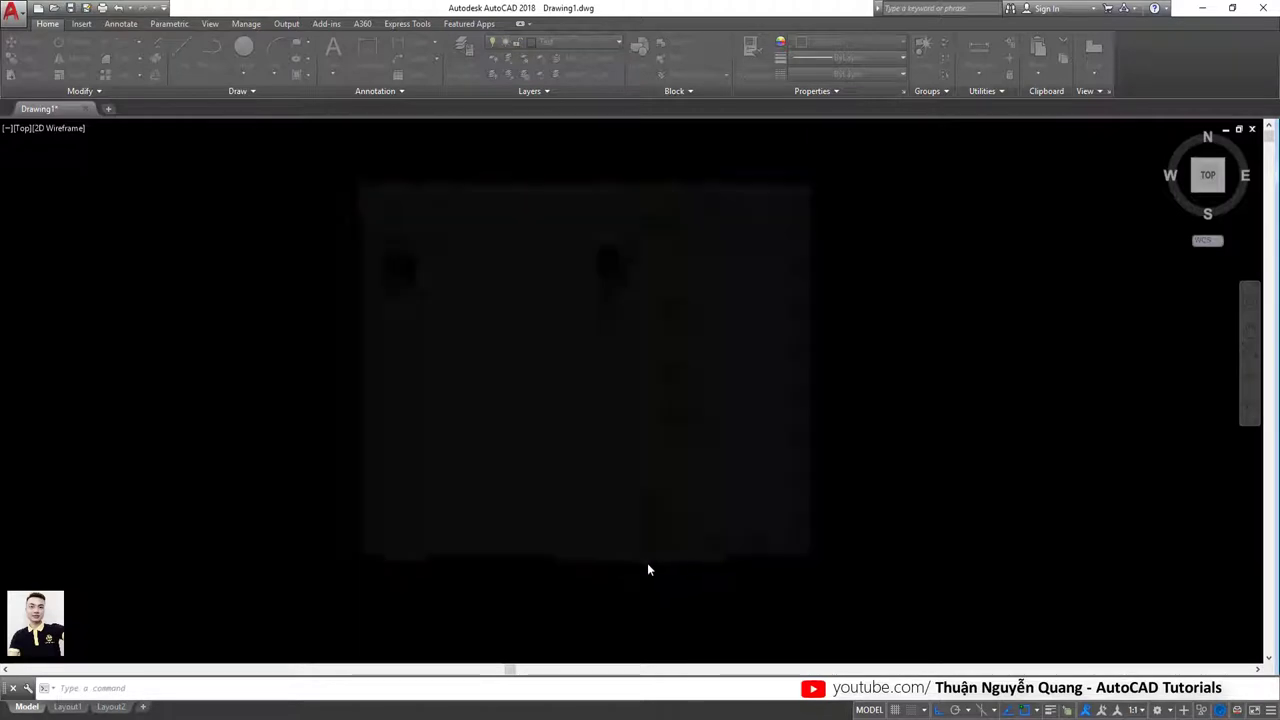
text(rec)
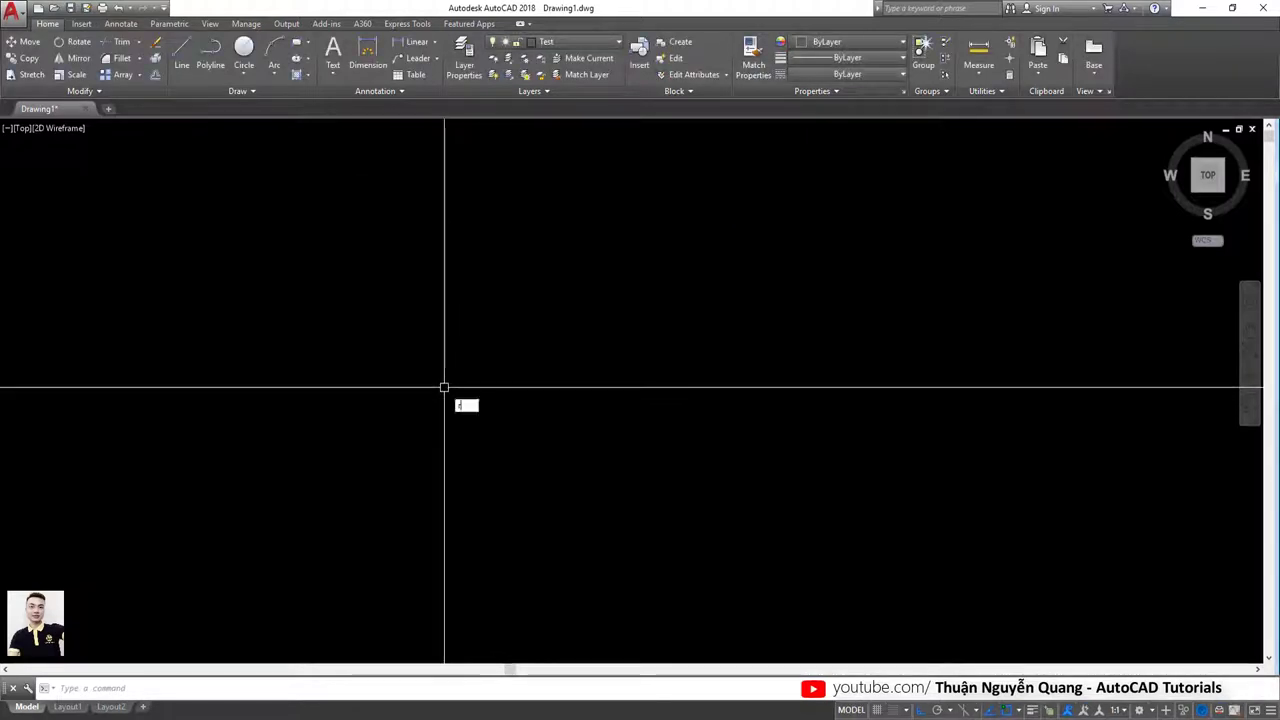
key(Return)
click(262, 248)
click(437, 351)
key(space)
click(455, 273)
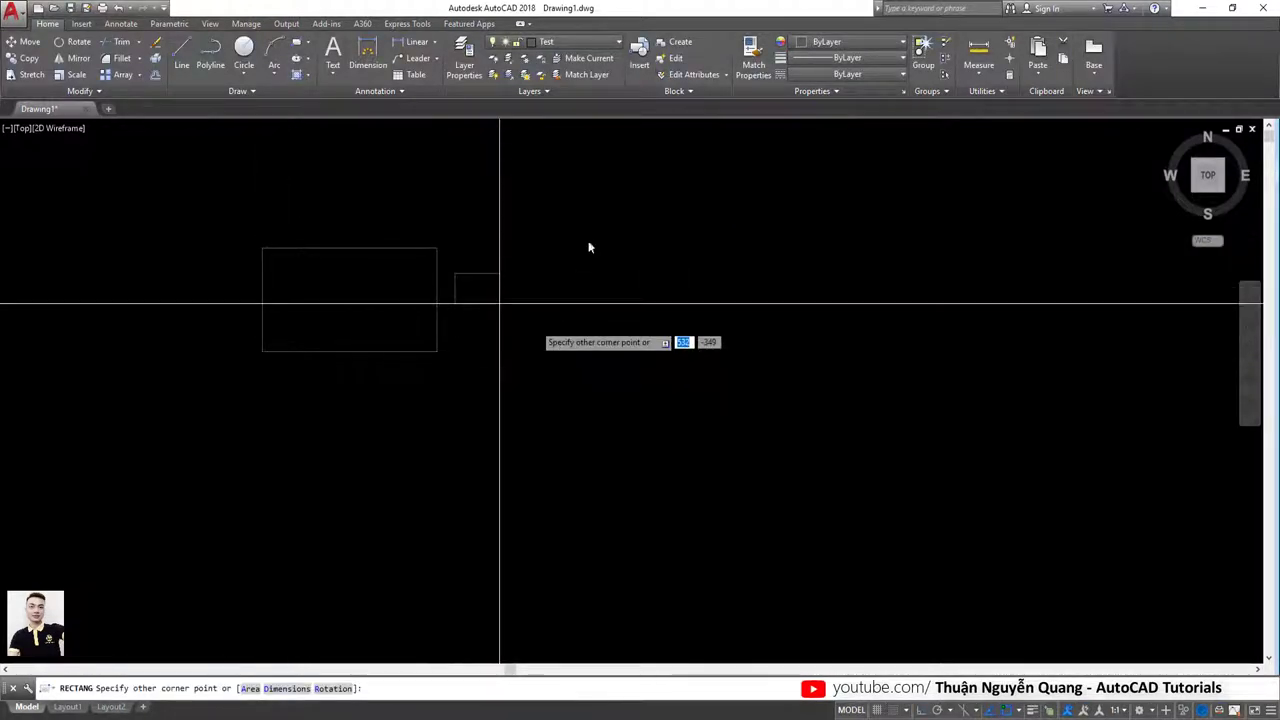
click(609, 308)
Step: Draw three more rectangles: a tall one, a middle one and a small lower-left one
key(space)
click(641, 214)
click(740, 357)
key(space)
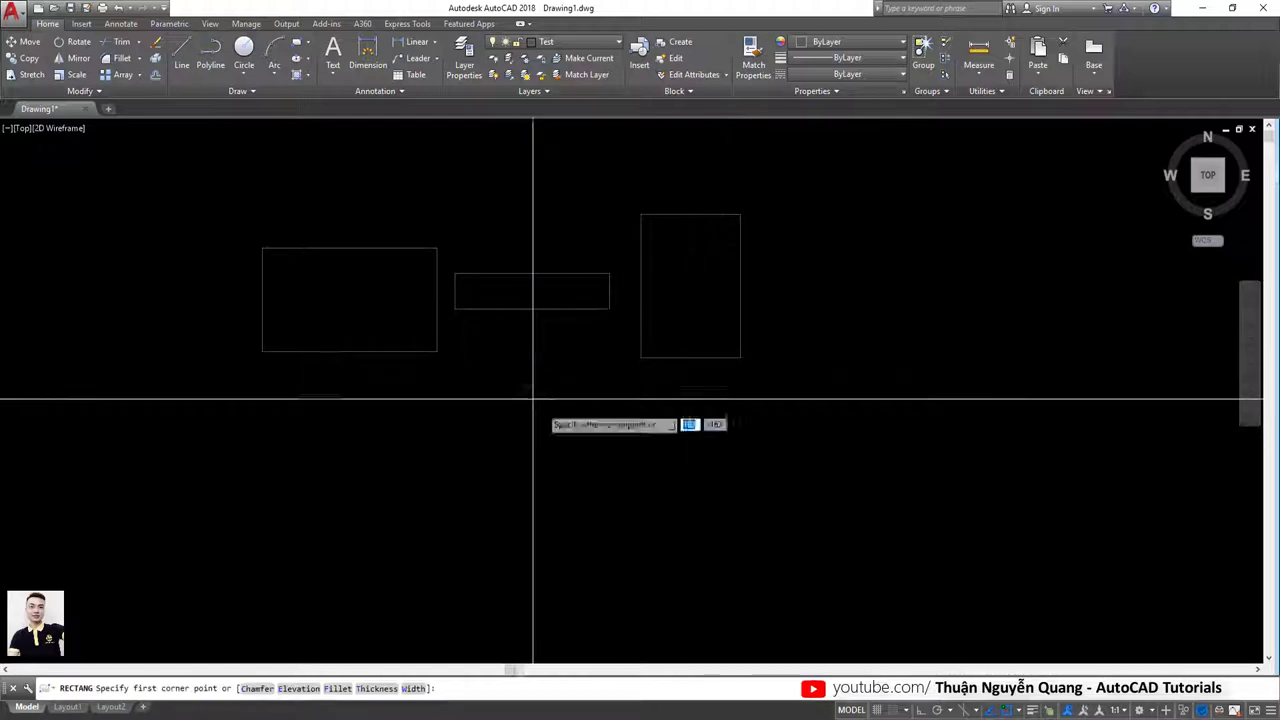
click(524, 384)
click(655, 481)
click(297, 446)
click(397, 507)
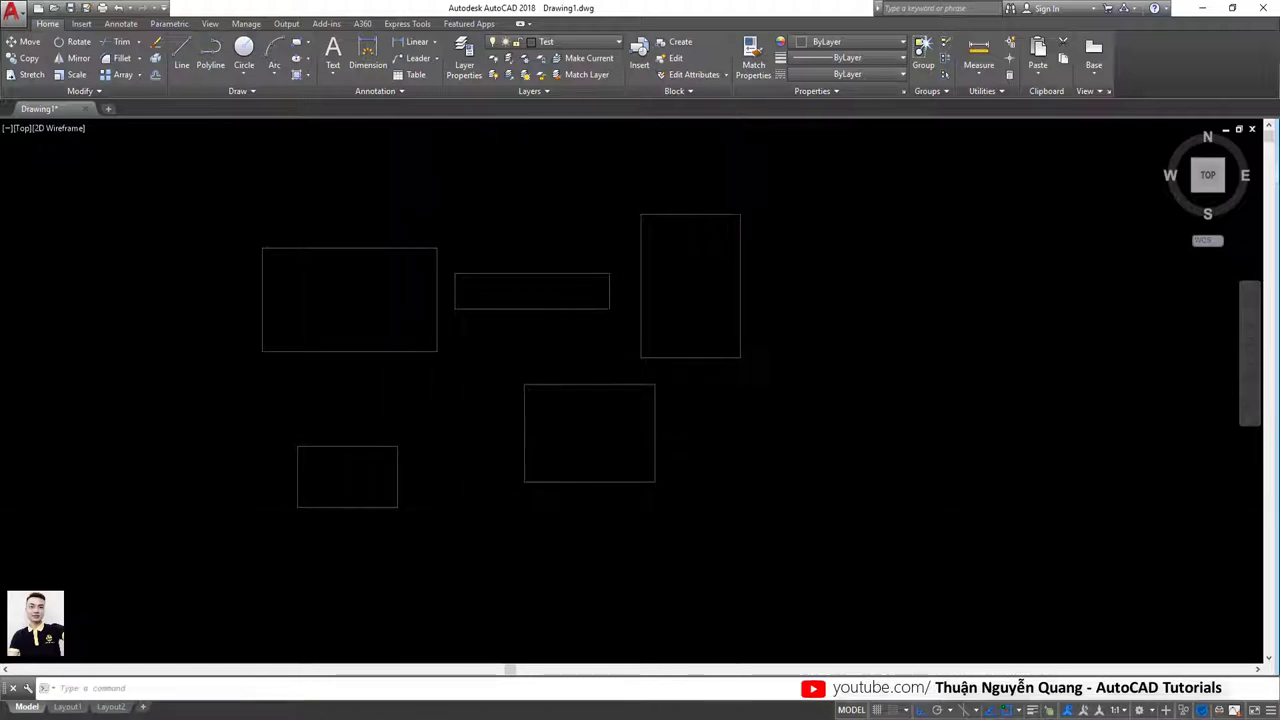
Step: Draw a circle right of the rectangles and a 3-point arc below them
text(c)
key(Return)
click(879, 404)
click(870, 474)
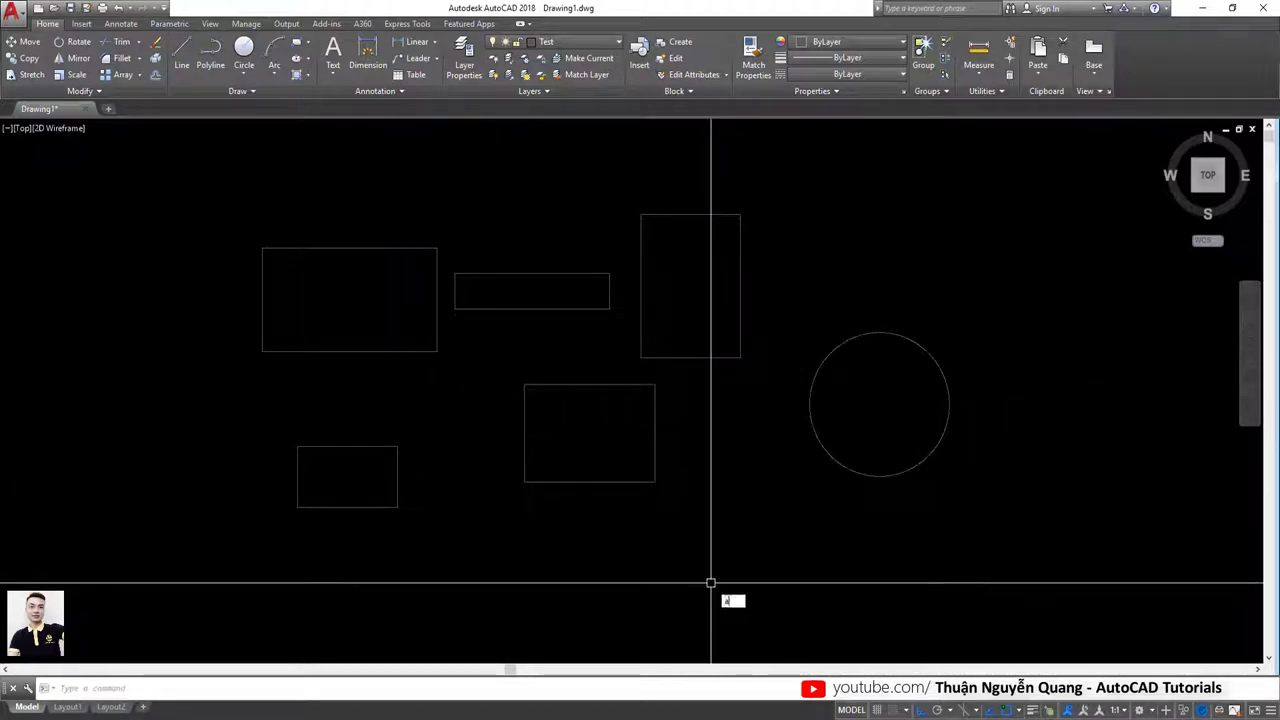
key(Return)
click(700, 594)
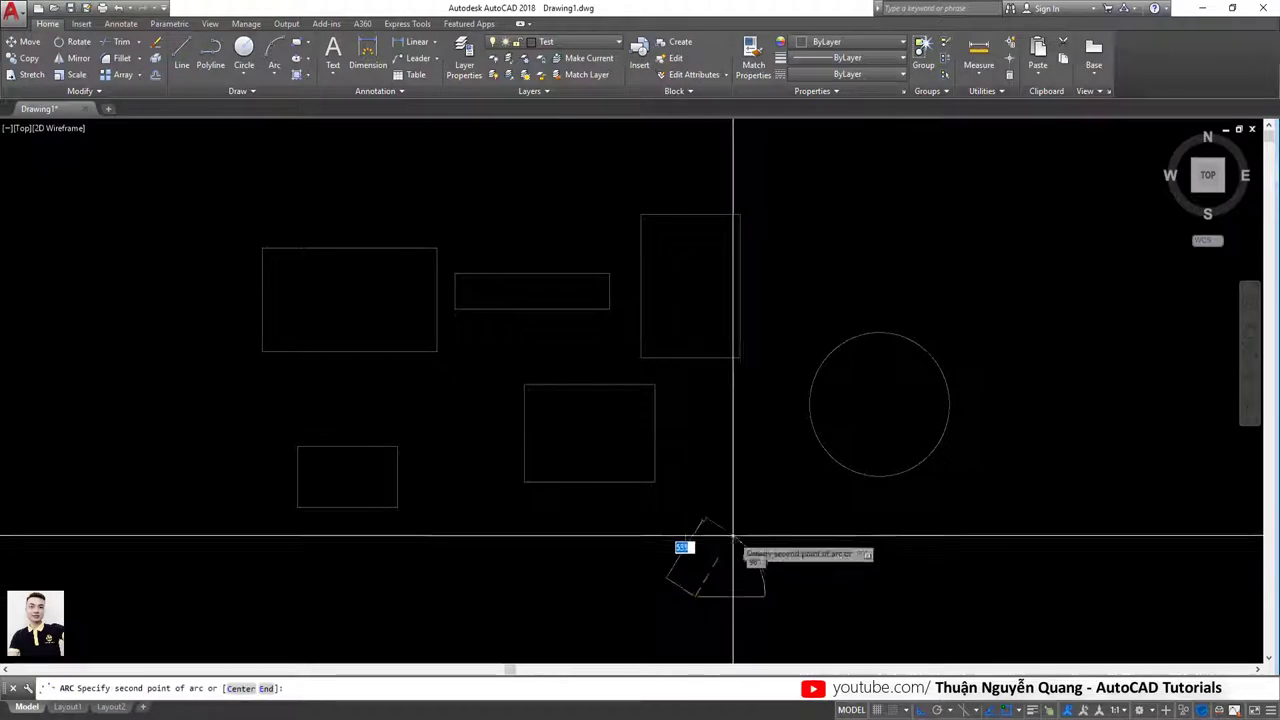
click(733, 536)
click(789, 569)
Step: Pan the view up-left and select the top-left rectangle
middle_drag(643, 555, 608, 531)
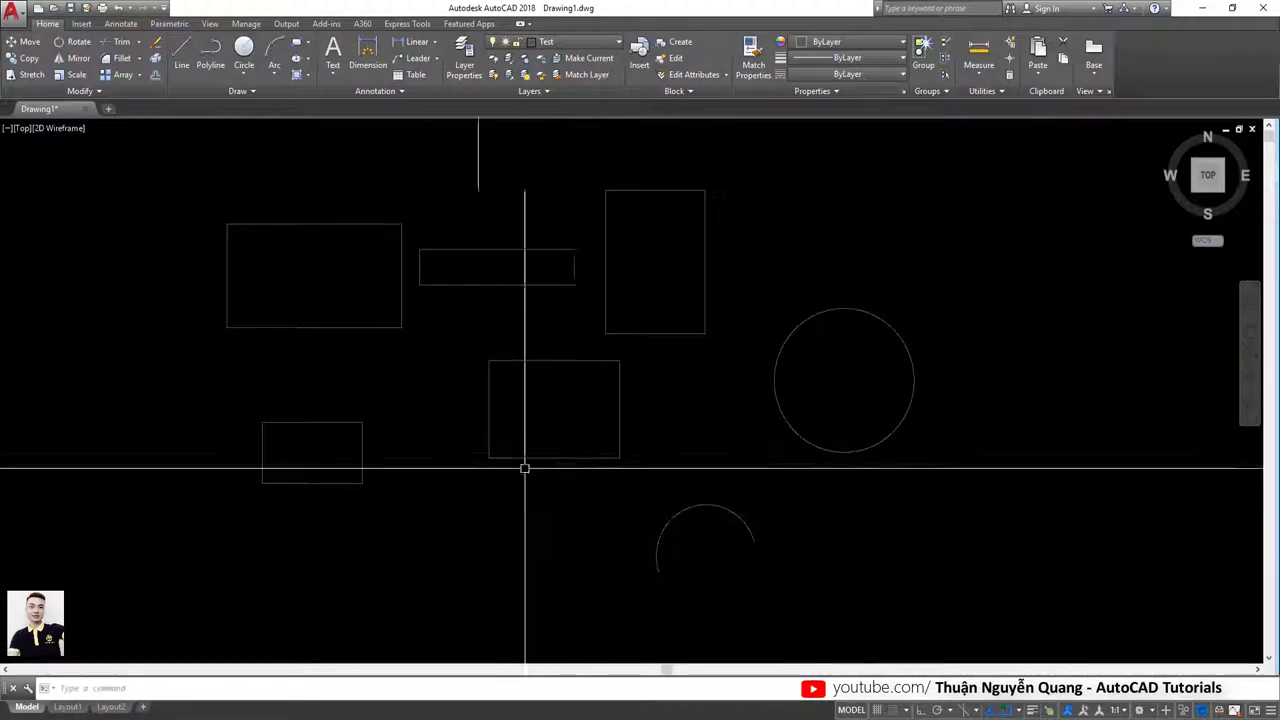
click(420, 352)
click(329, 327)
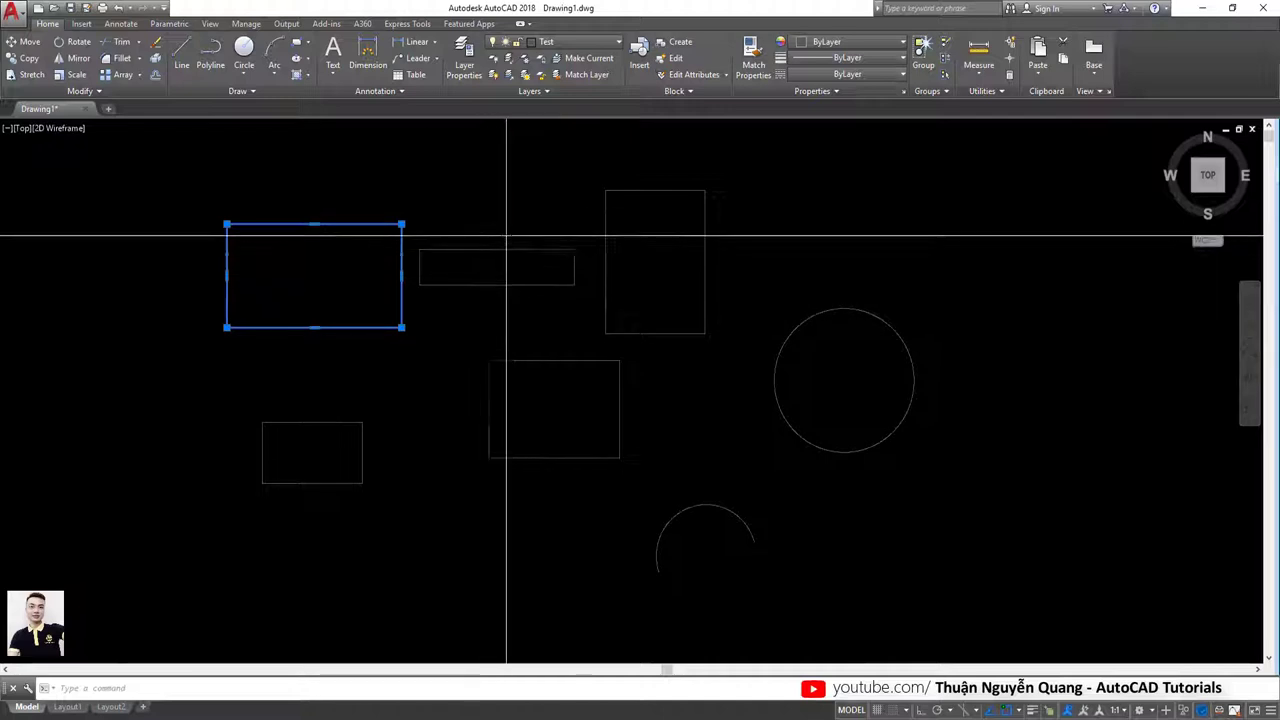
Step: Pick the thin rectangle, then window-select the tall rectangle, which replaces it
key(Escape)
click(466, 283)
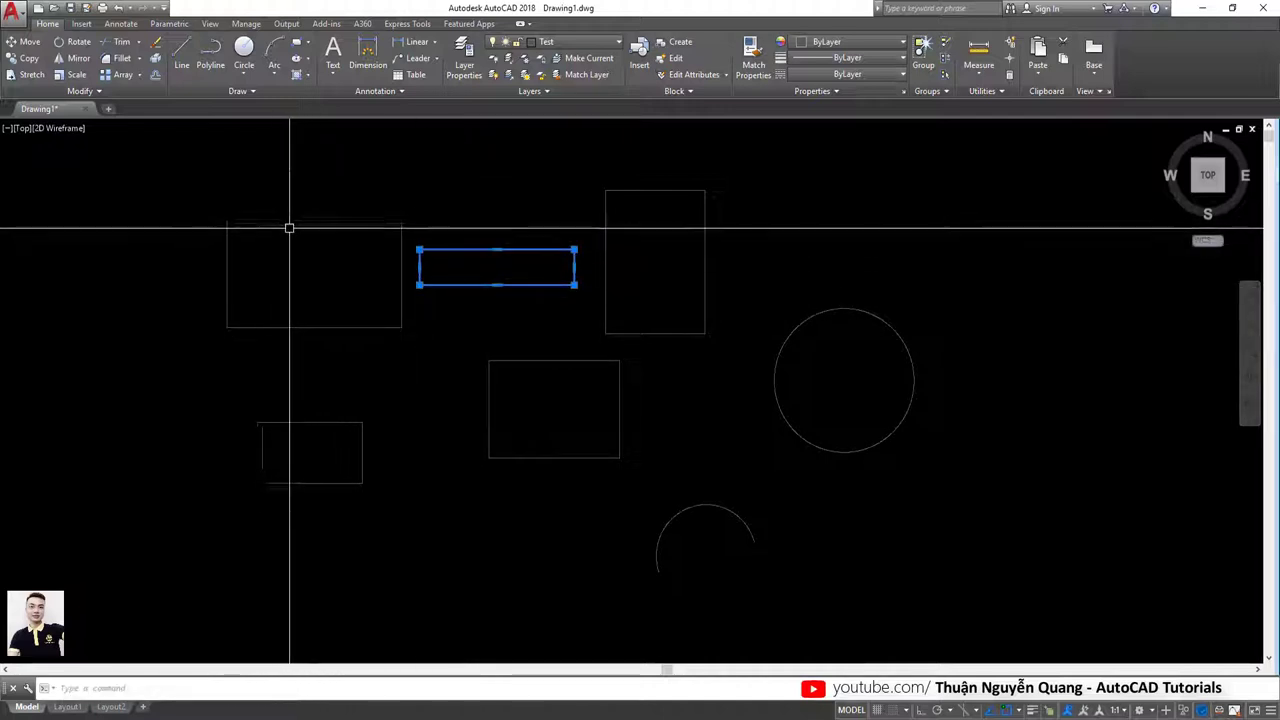
click(703, 157)
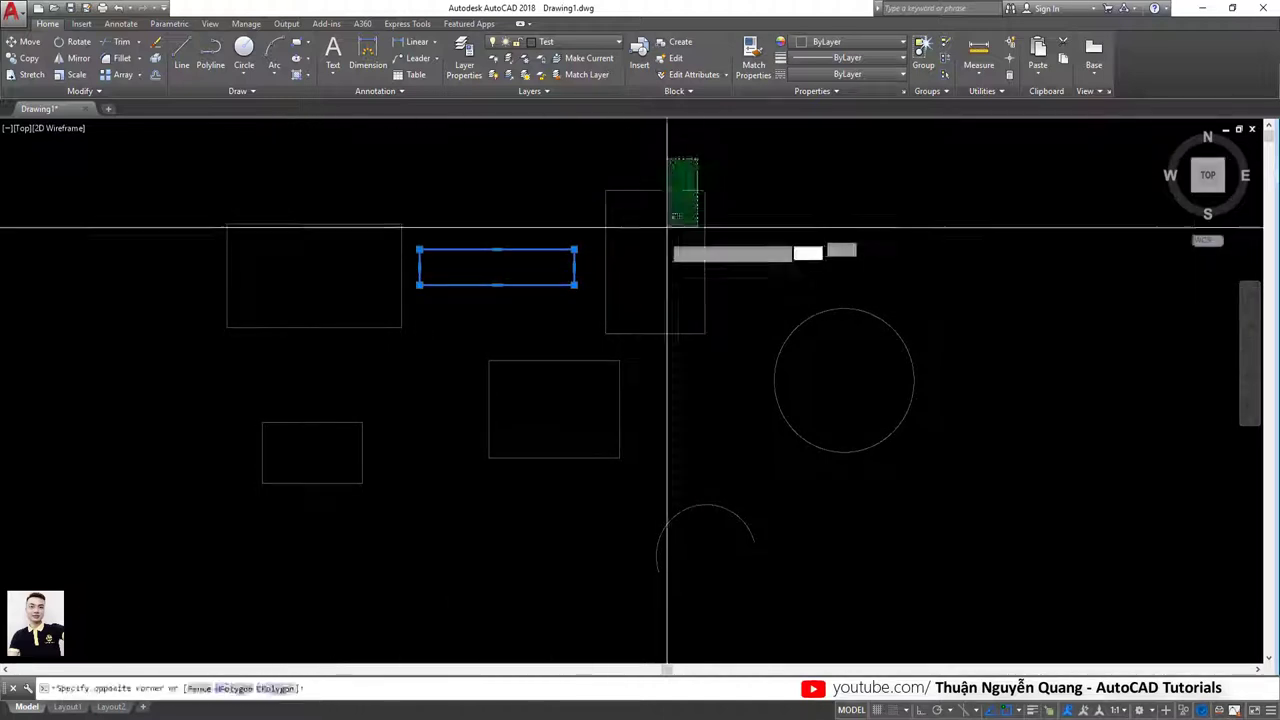
click(669, 229)
Step: Clear the selection, window-select the left, thin and middle rectangles, then the circle instead
key(Escape)
click(557, 189)
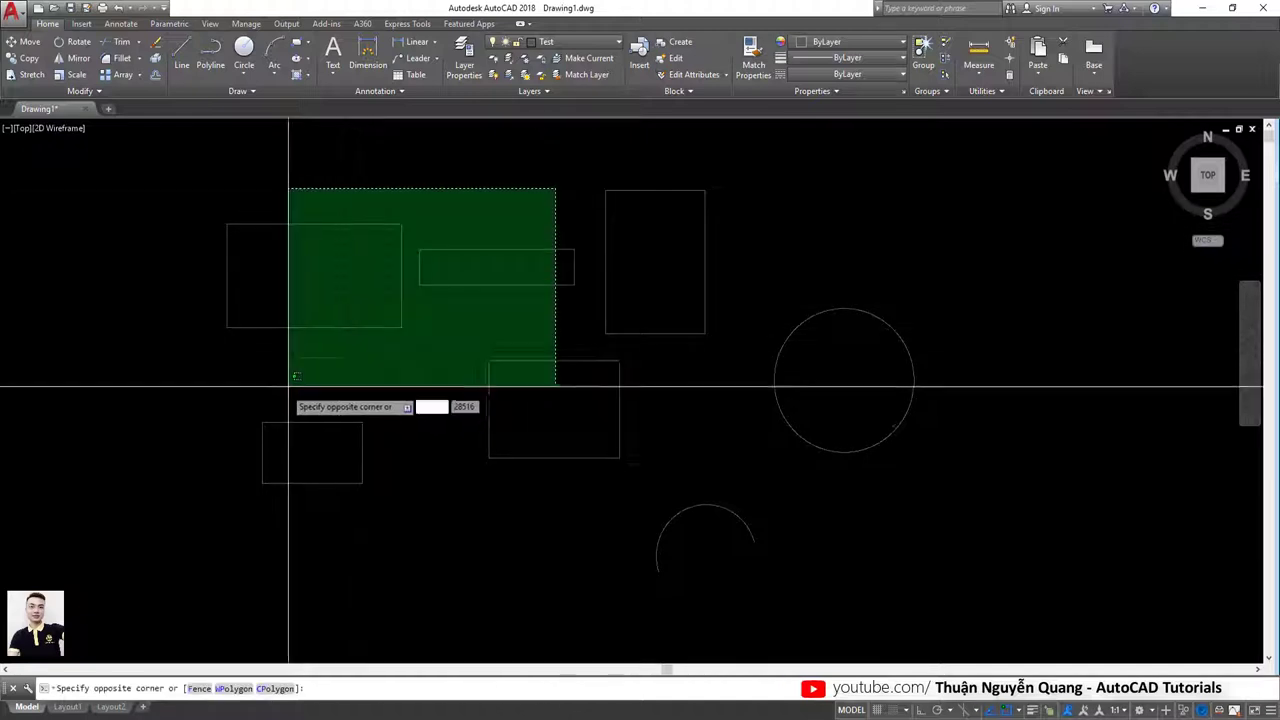
click(280, 396)
click(858, 290)
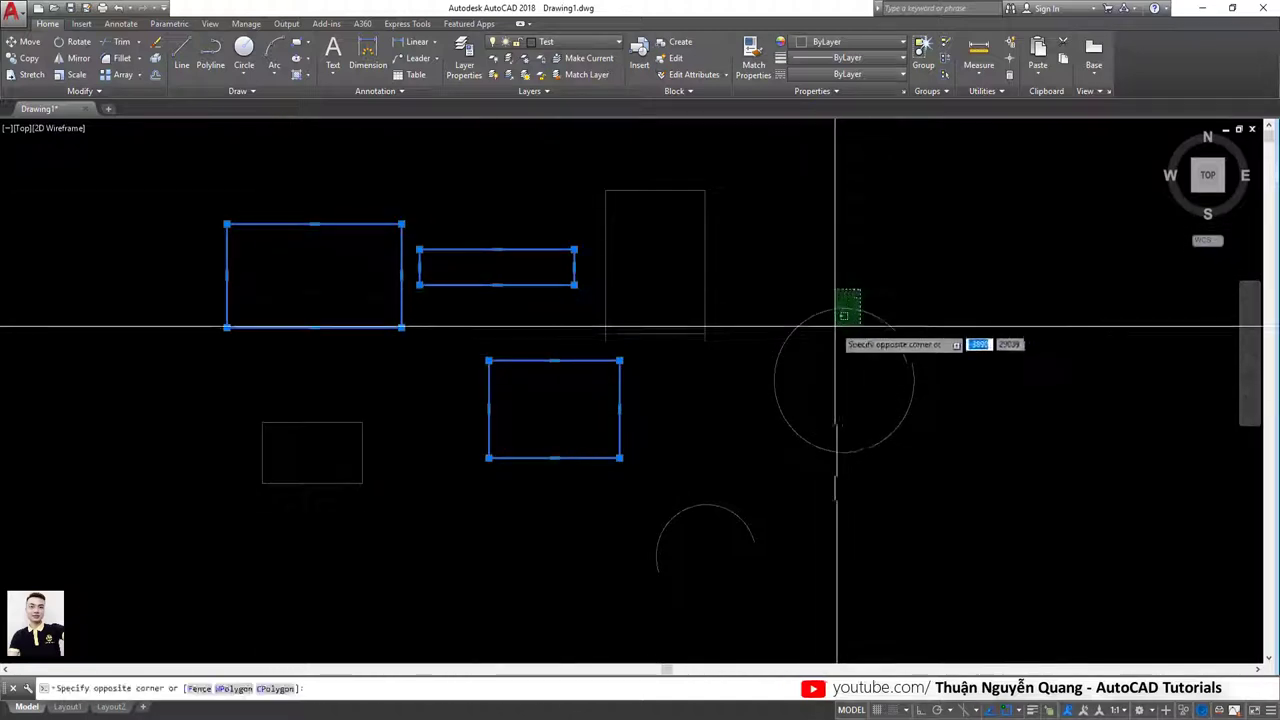
click(834, 328)
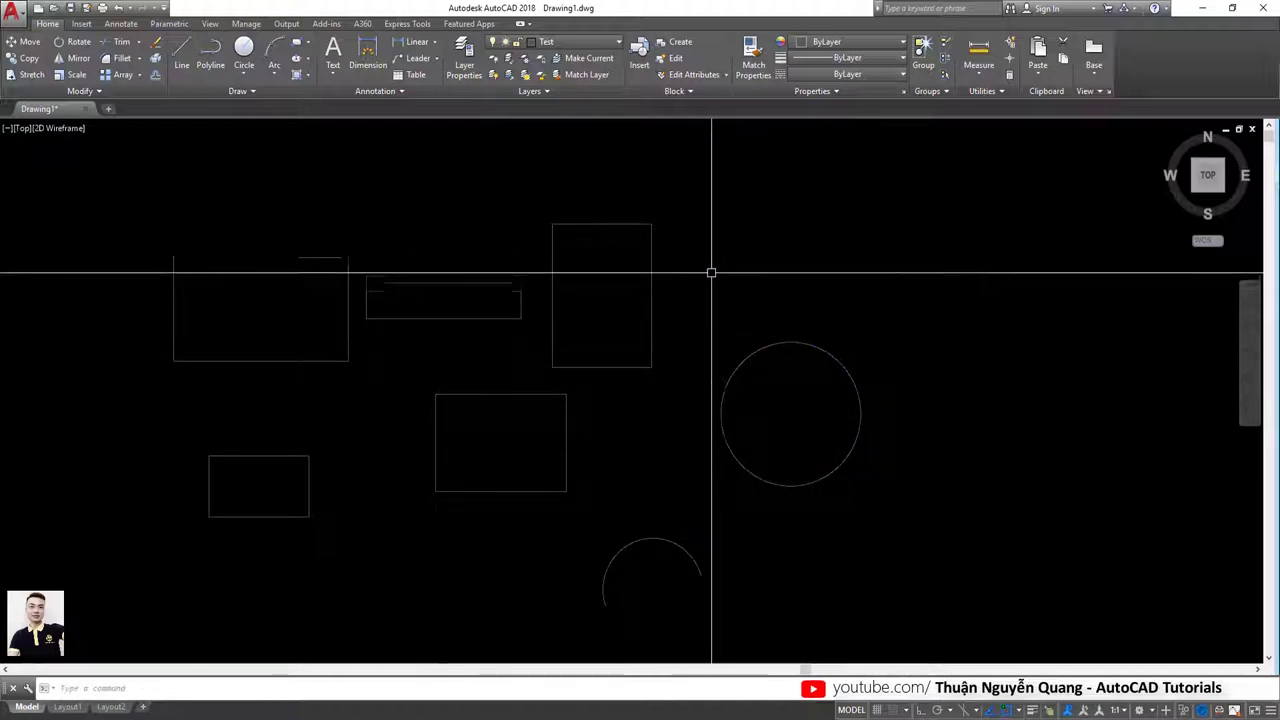
Step: Window-select the tall, thin and small lower-left rectangles in turn, each replacing the last
click(691, 257)
click(540, 276)
click(510, 272)
click(357, 307)
click(309, 234)
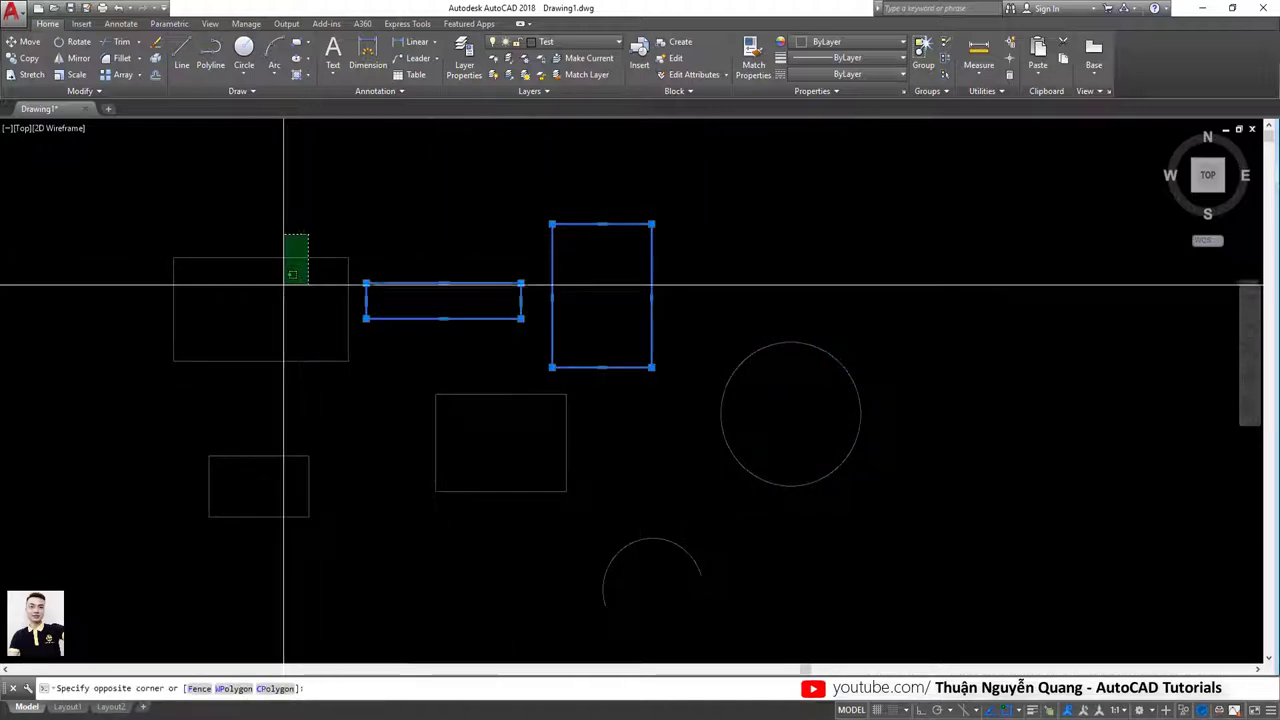
click(257, 380)
click(248, 477)
Step: Window-select the upper-left rectangle, centre rectangle, arc and circle one after another
click(166, 250)
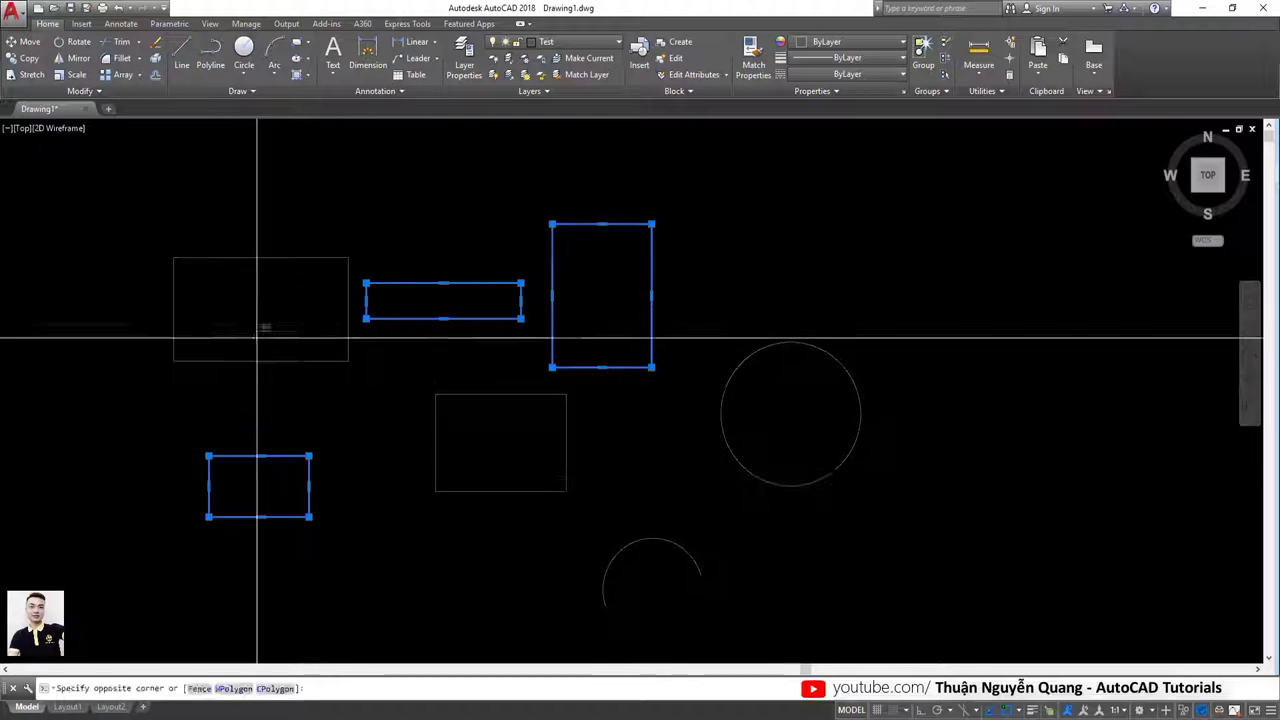
click(356, 368)
click(576, 420)
click(528, 457)
click(674, 519)
click(652, 547)
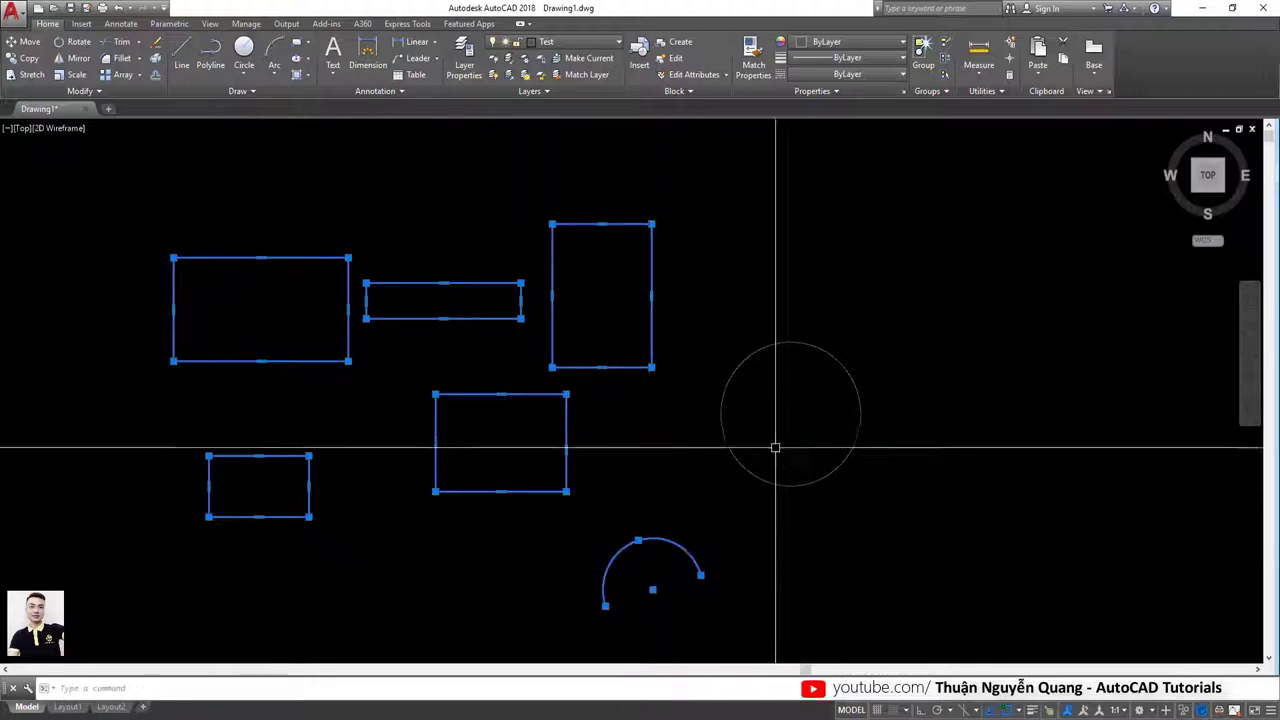
click(771, 446)
click(706, 457)
Step: Clear the selection, then pick the thin, left and tall rectangles in succession
key(Escape)
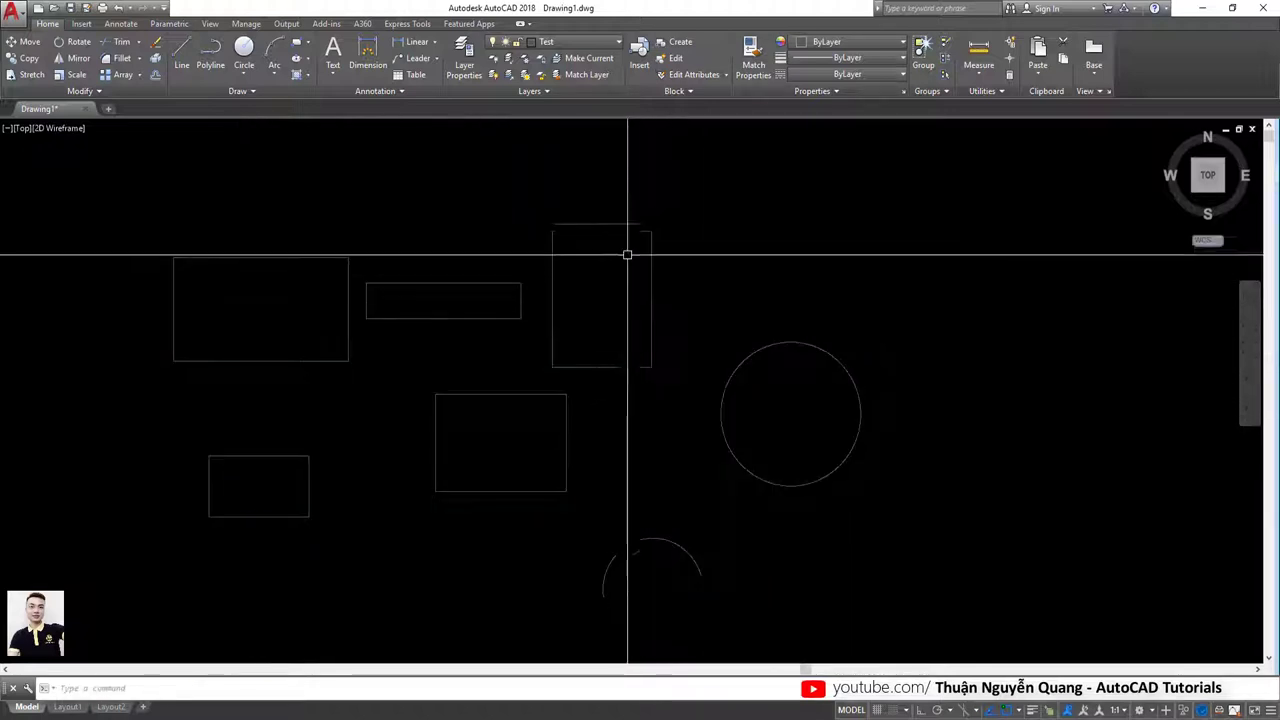
click(404, 320)
click(297, 237)
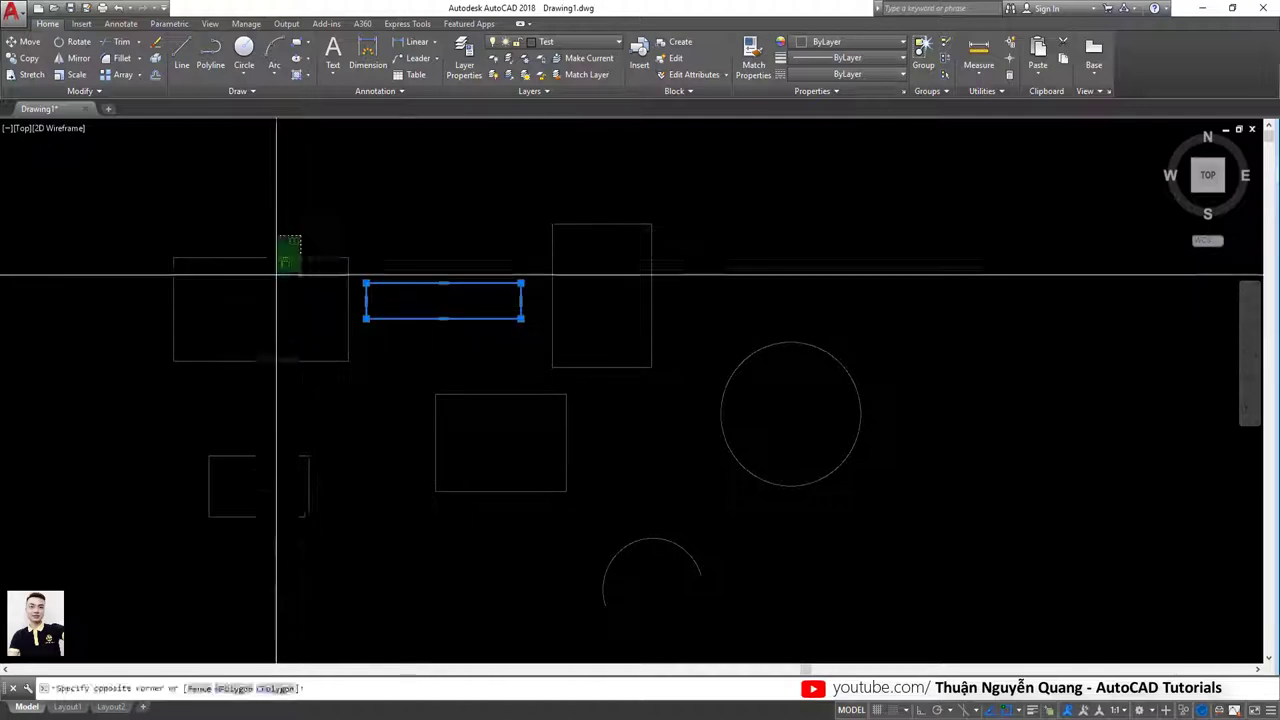
click(277, 271)
click(607, 214)
click(576, 281)
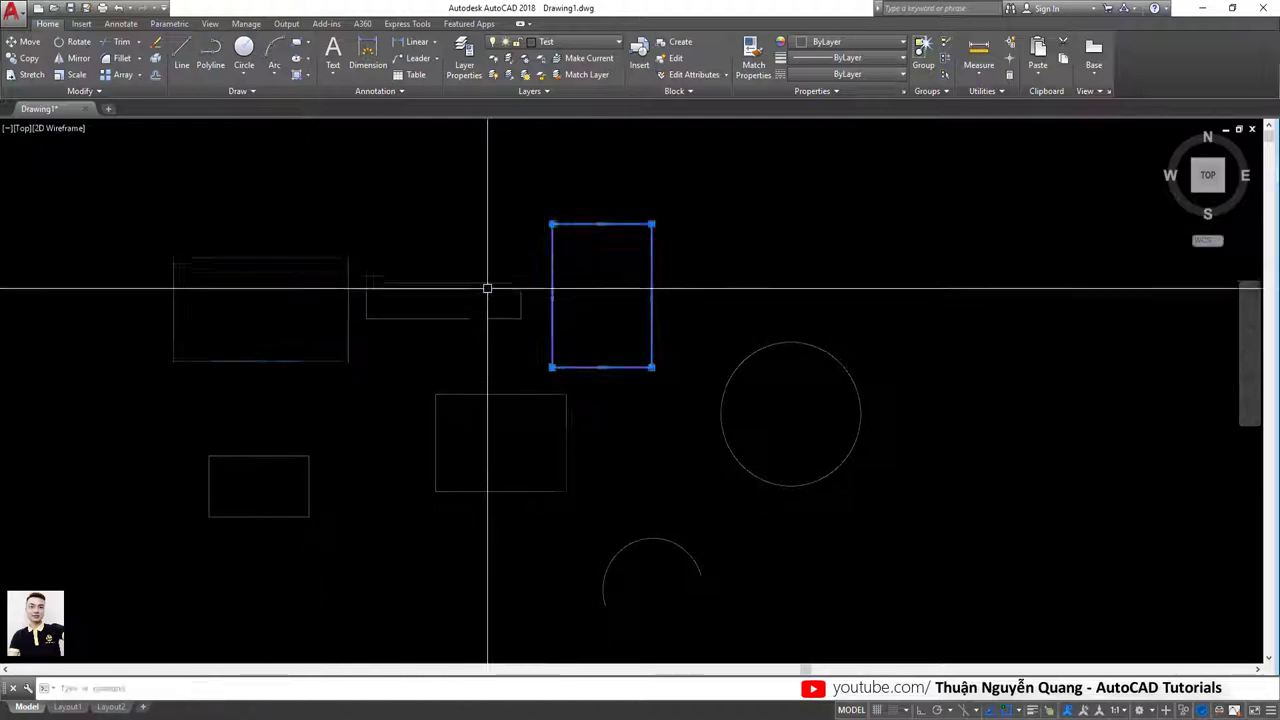
Step: Pick the thin, left and small lower-left rectangles, ending on the centre rectangle alone
click(367, 289)
click(348, 300)
click(272, 456)
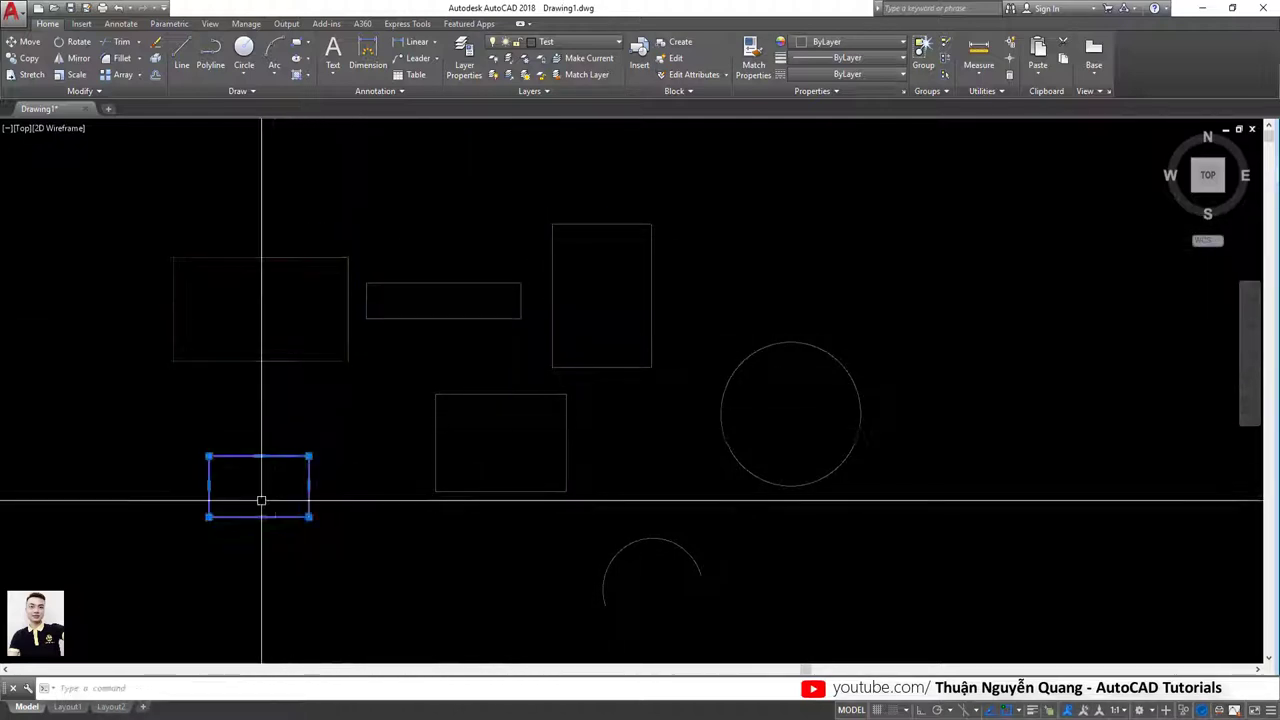
click(527, 382)
click(514, 398)
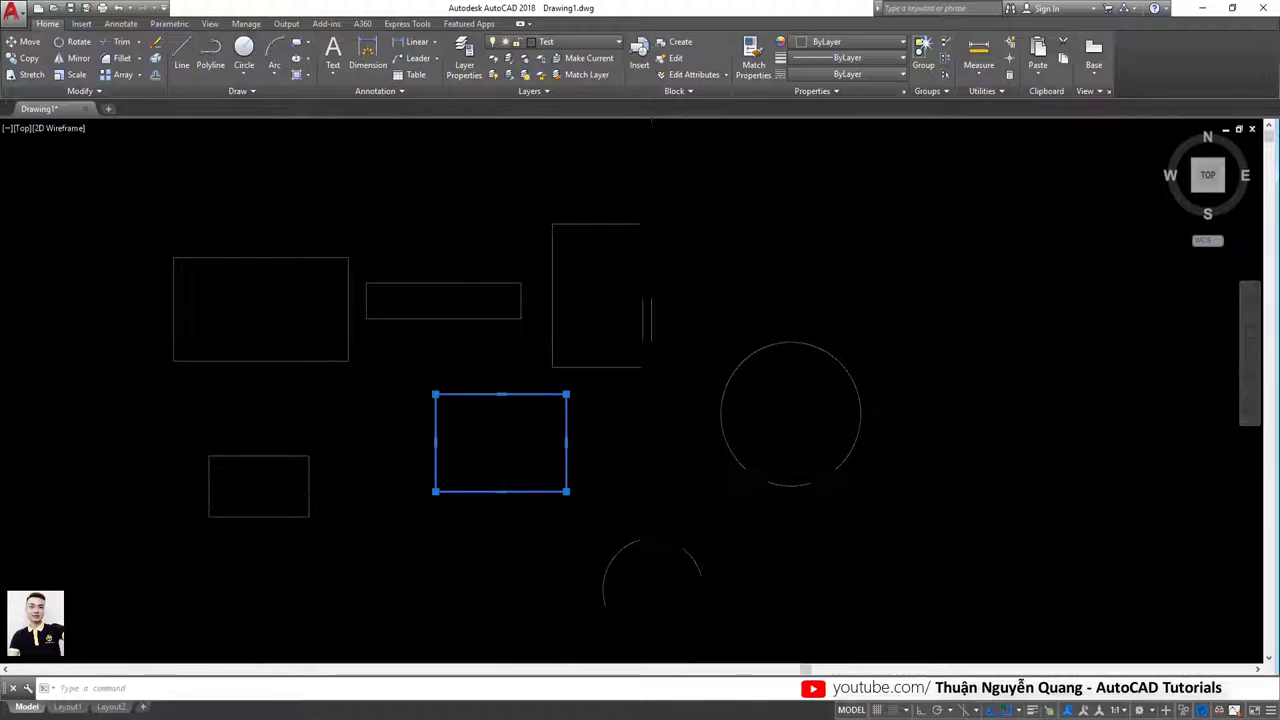
Step: Open Options with OP and confirm with 'Use Shift to add to selection' turned off
text(op)
key(Return)
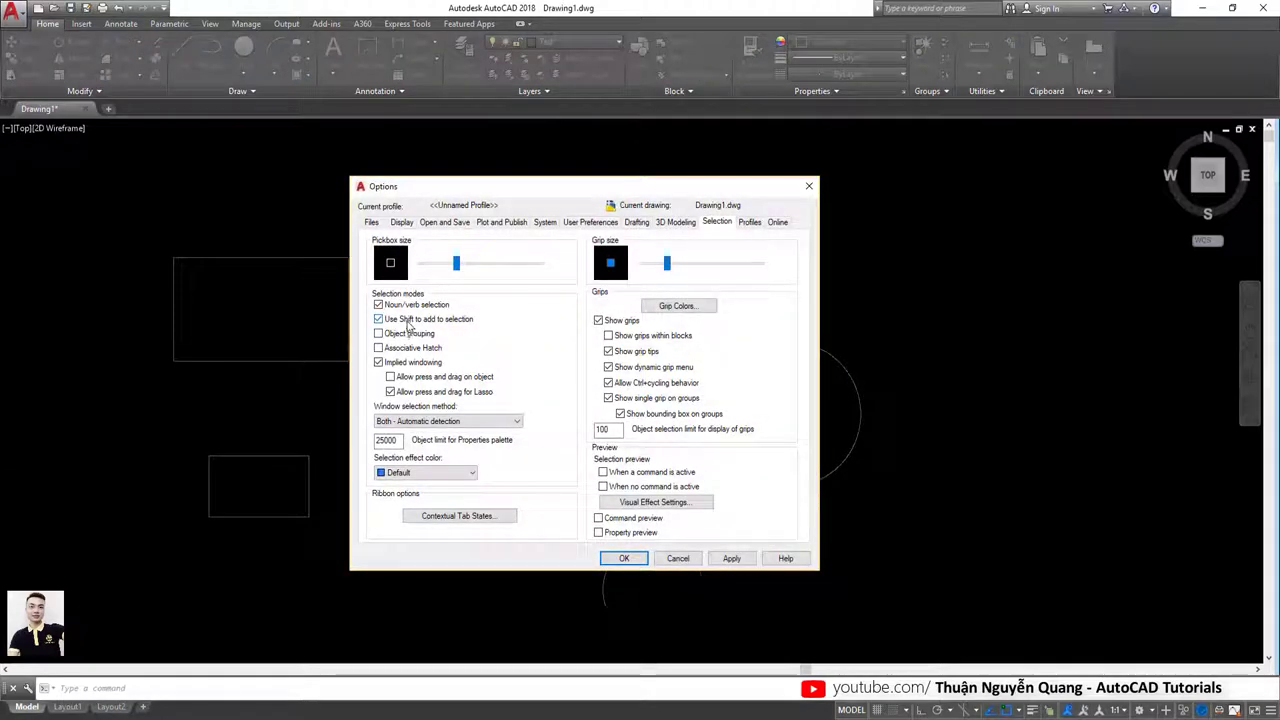
click(624, 558)
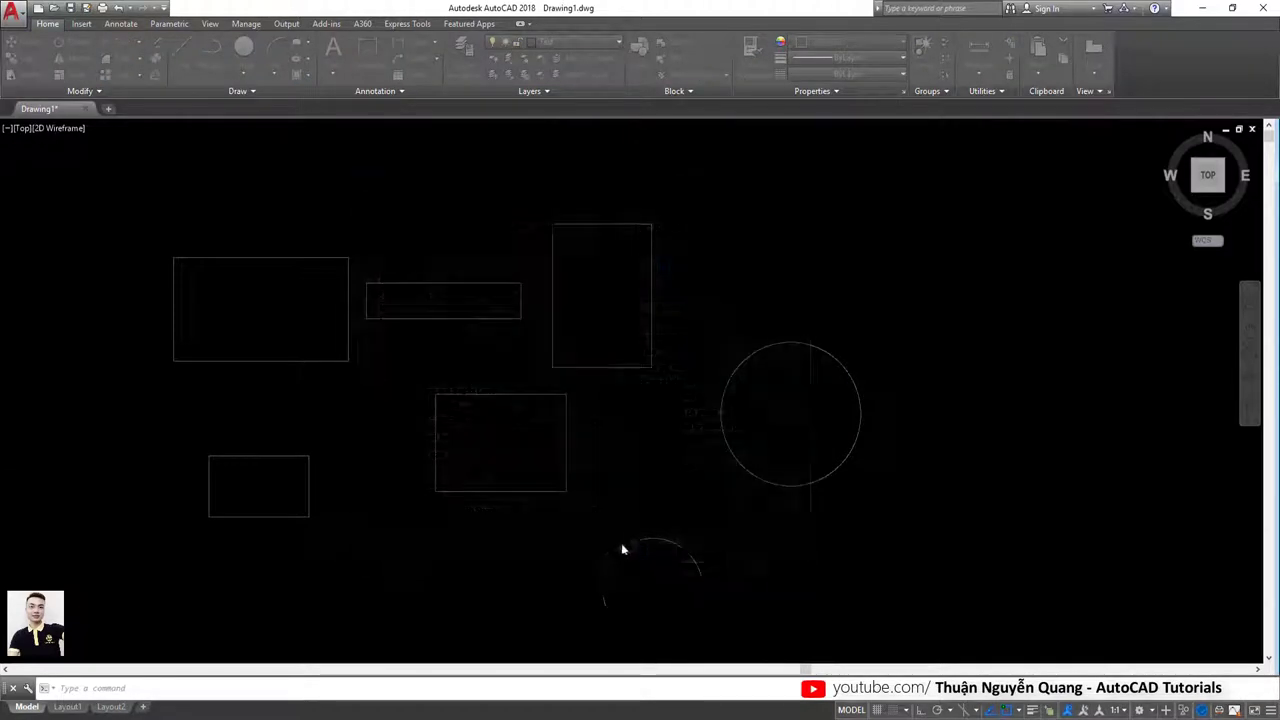
Step: Build a cumulative selection of the circle, all five rectangles and the arc
click(726, 418)
click(569, 331)
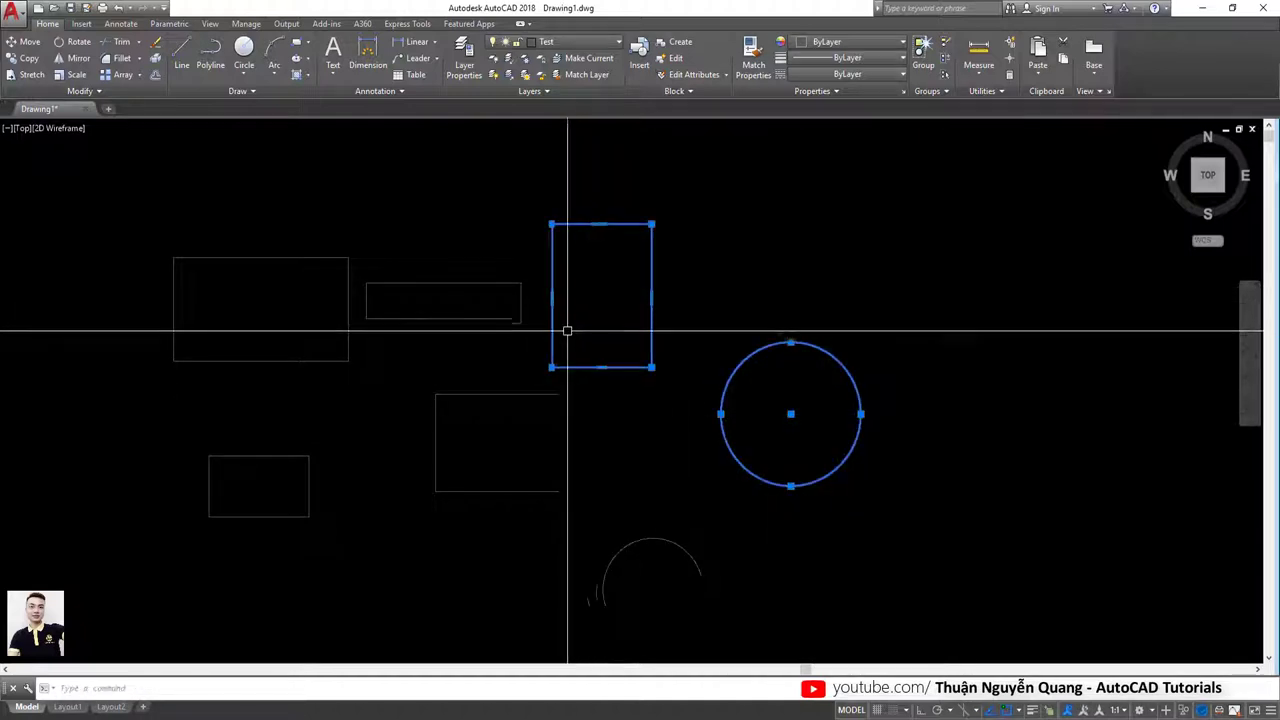
click(466, 319)
click(337, 229)
click(309, 272)
click(440, 394)
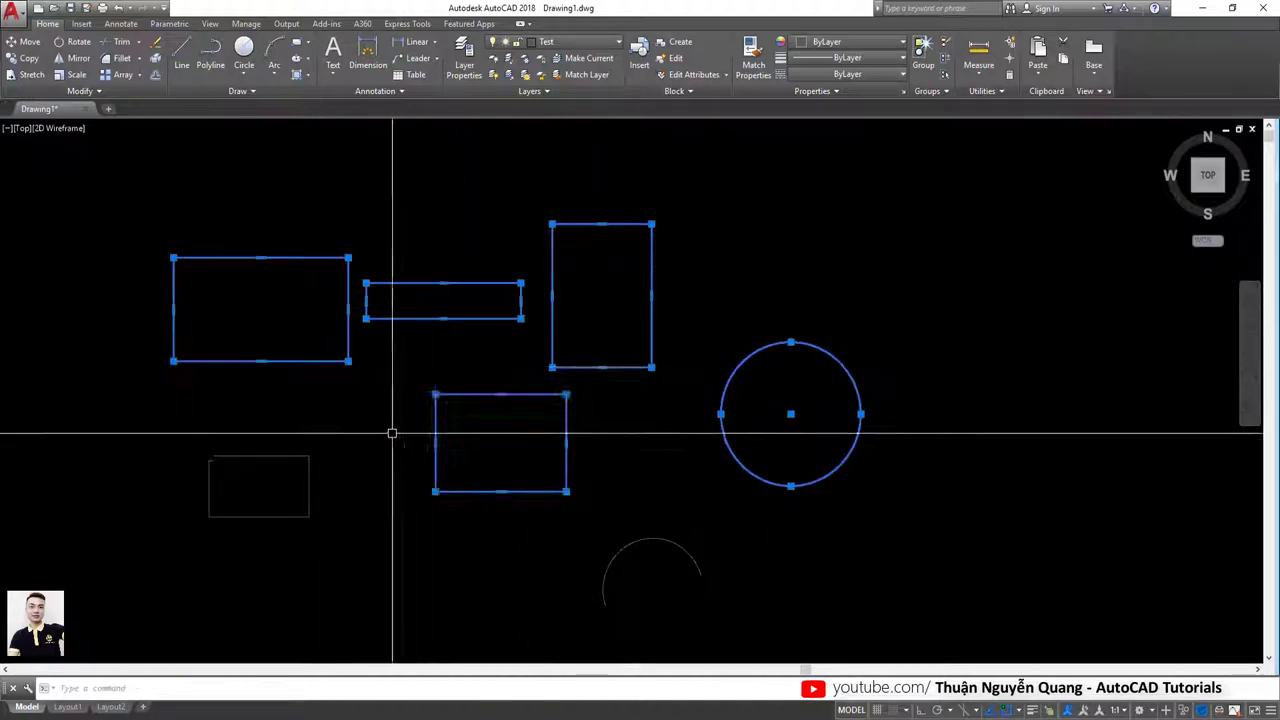
click(309, 478)
click(690, 556)
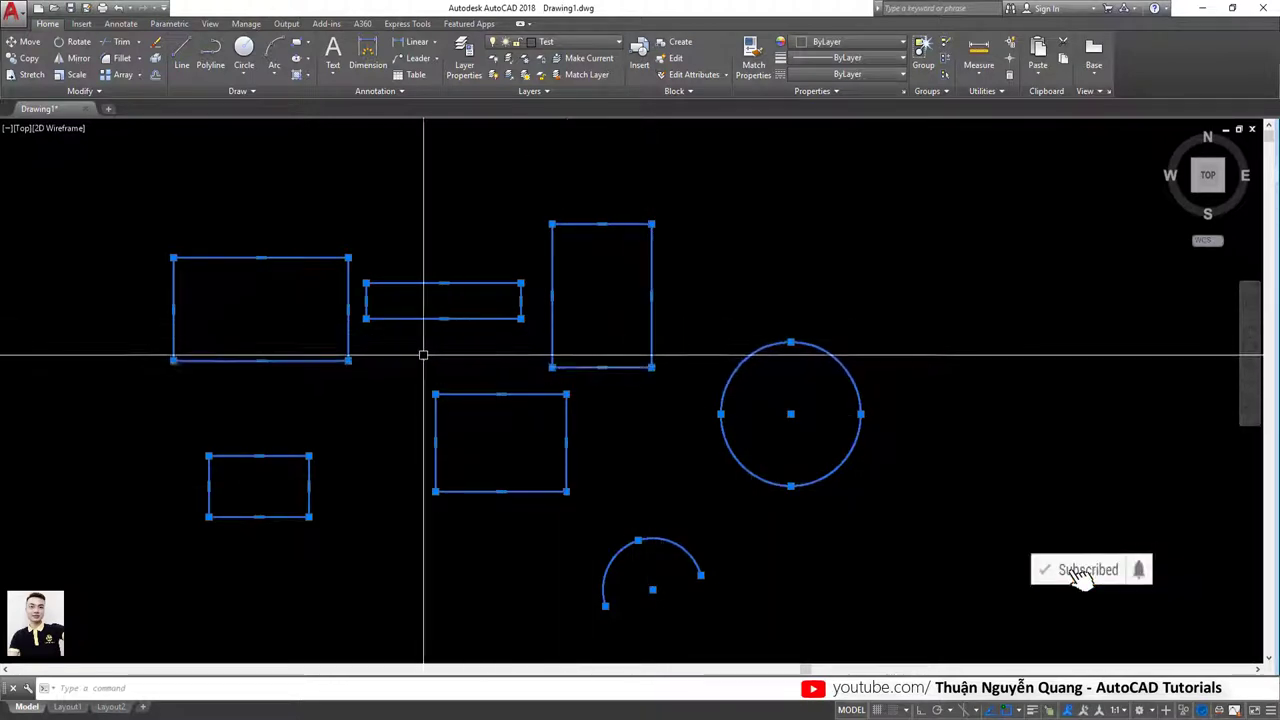
Step: Deselect the top-left rectangle, the circle and the middle rectangle
shift+click(297, 258)
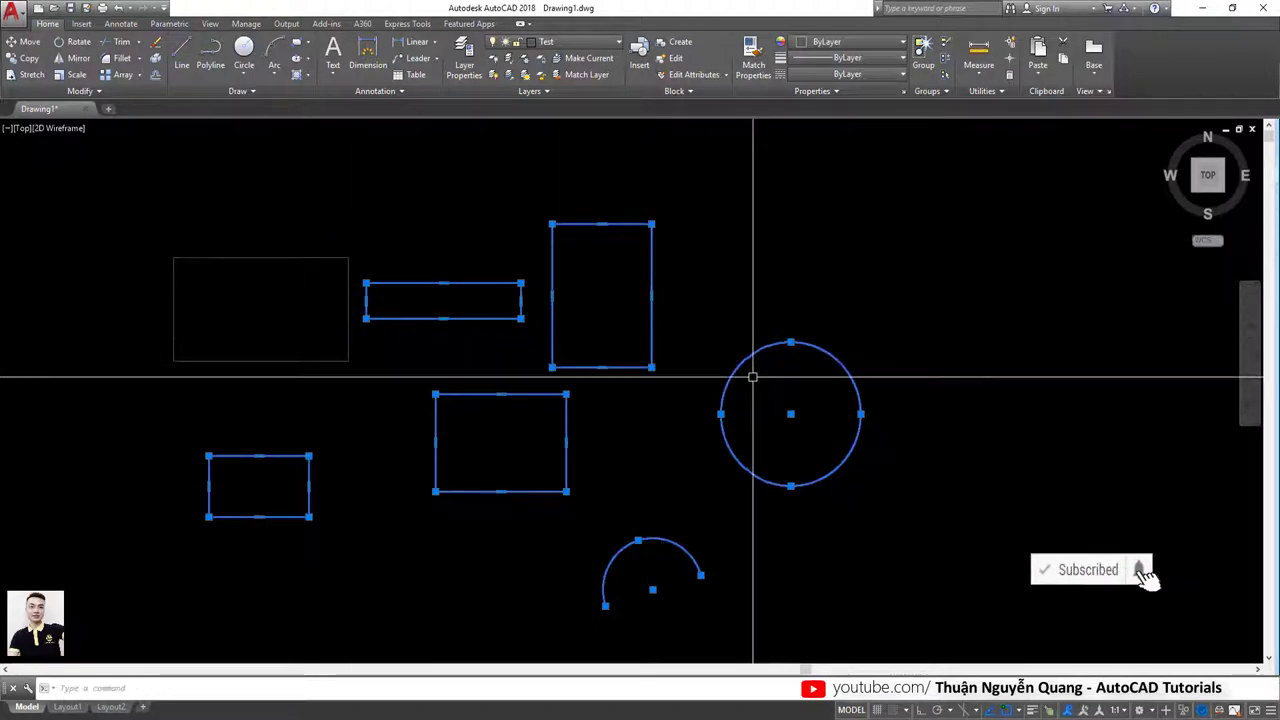
shift+click(732, 378)
shift+click(436, 488)
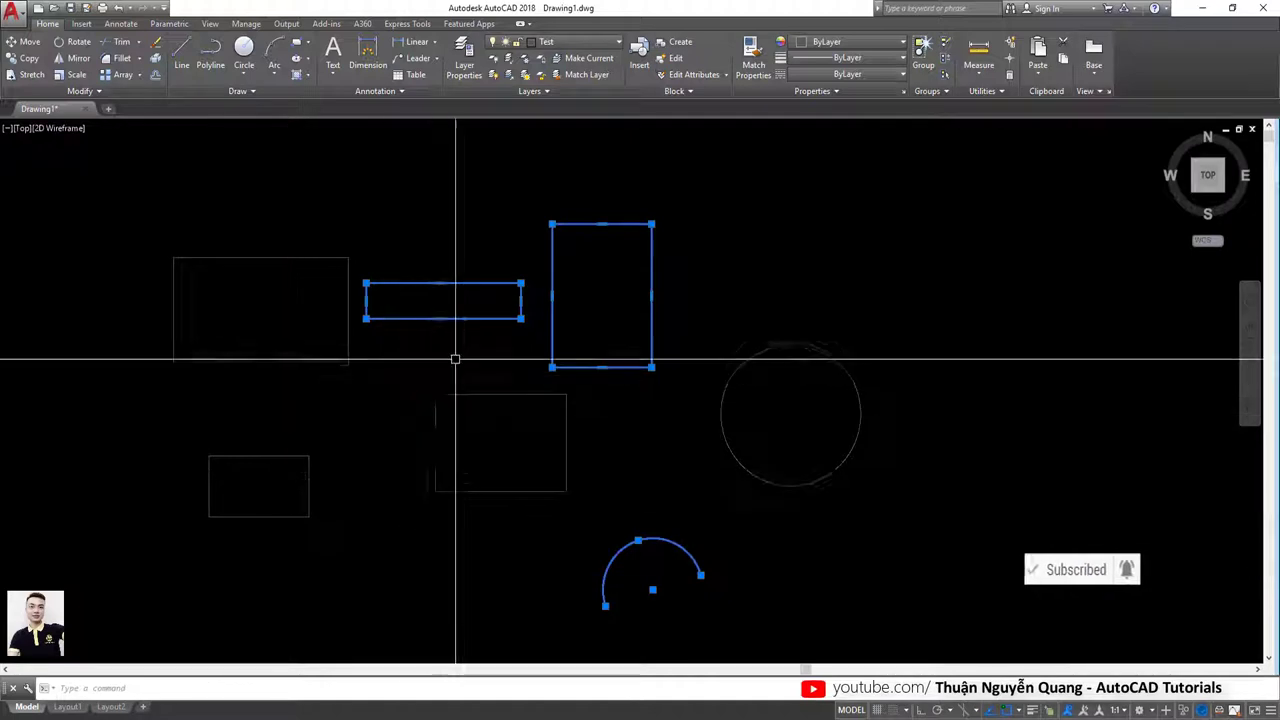
Step: Crossing-window every shape back into the selection, then deselect the circle and arc
click(923, 270)
click(268, 577)
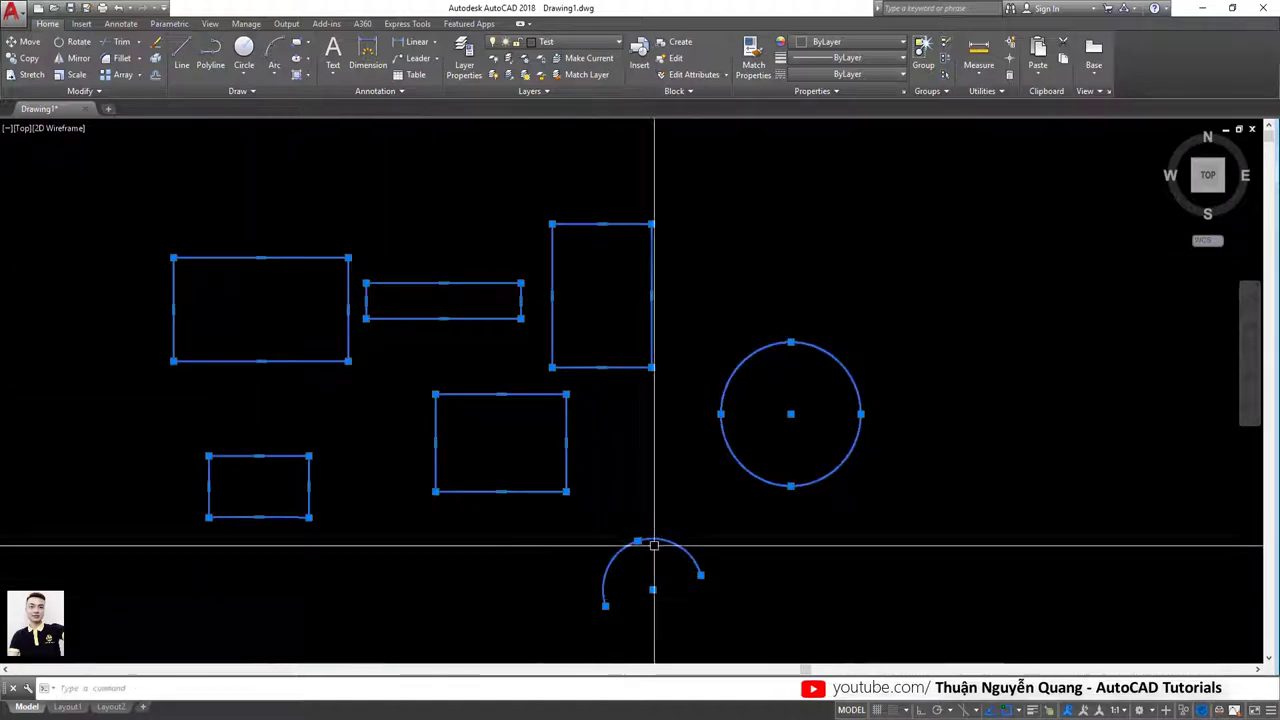
shift+click(745, 467)
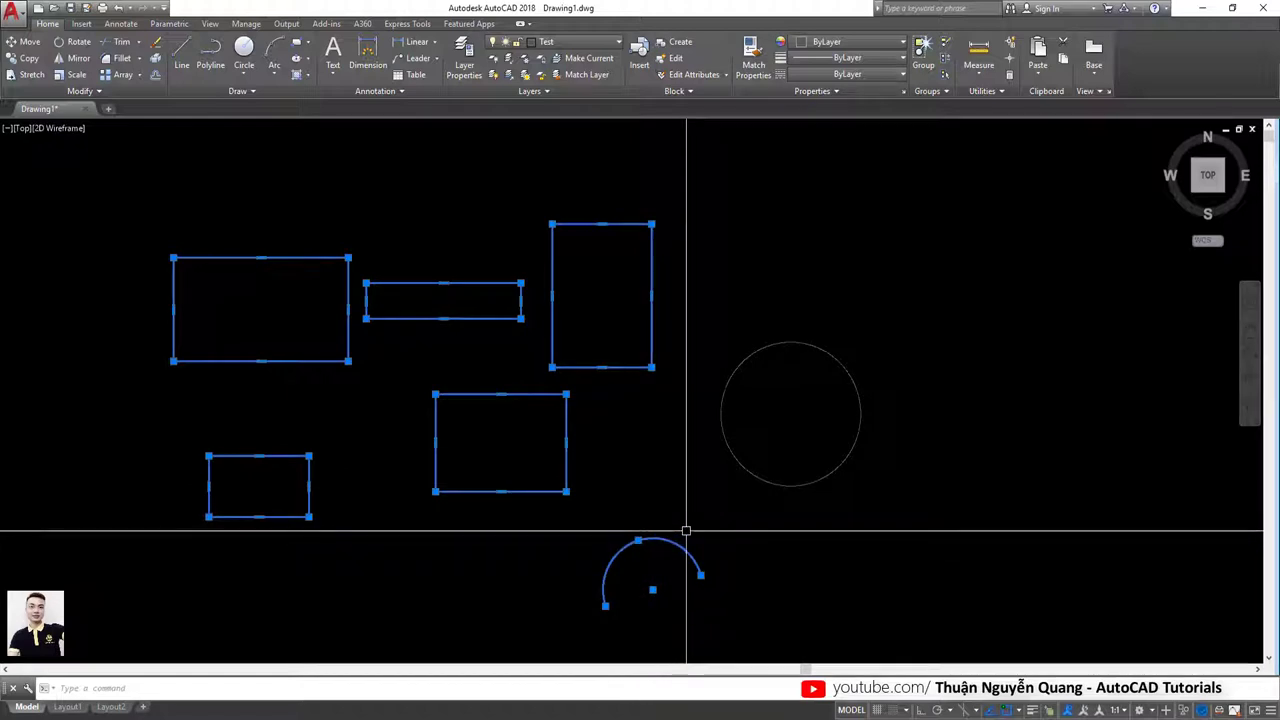
shift+click(686, 532)
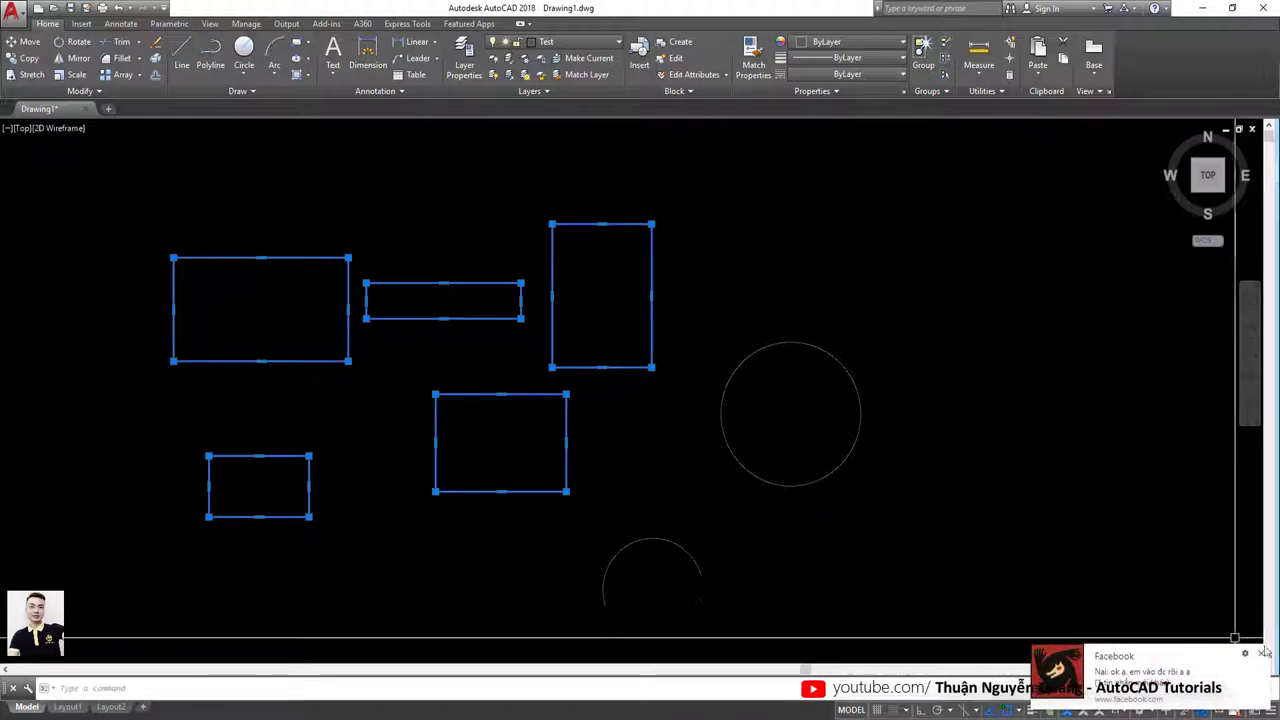
Step: Select everything with Ctrl+A, then Esc so no shape stays selected, adjusting zoom and pan
scroll(575, 459, down, 4)
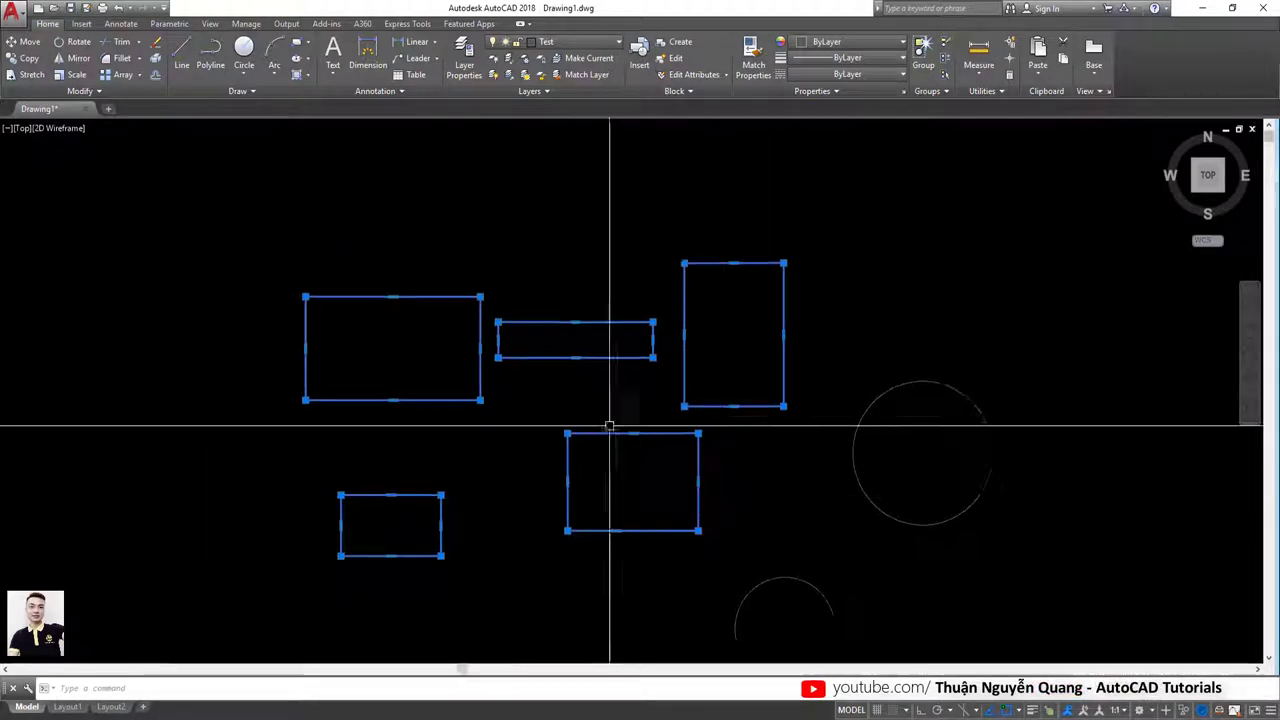
key(ctrl+a)
key(Escape)
scroll(747, 472, up, 4)
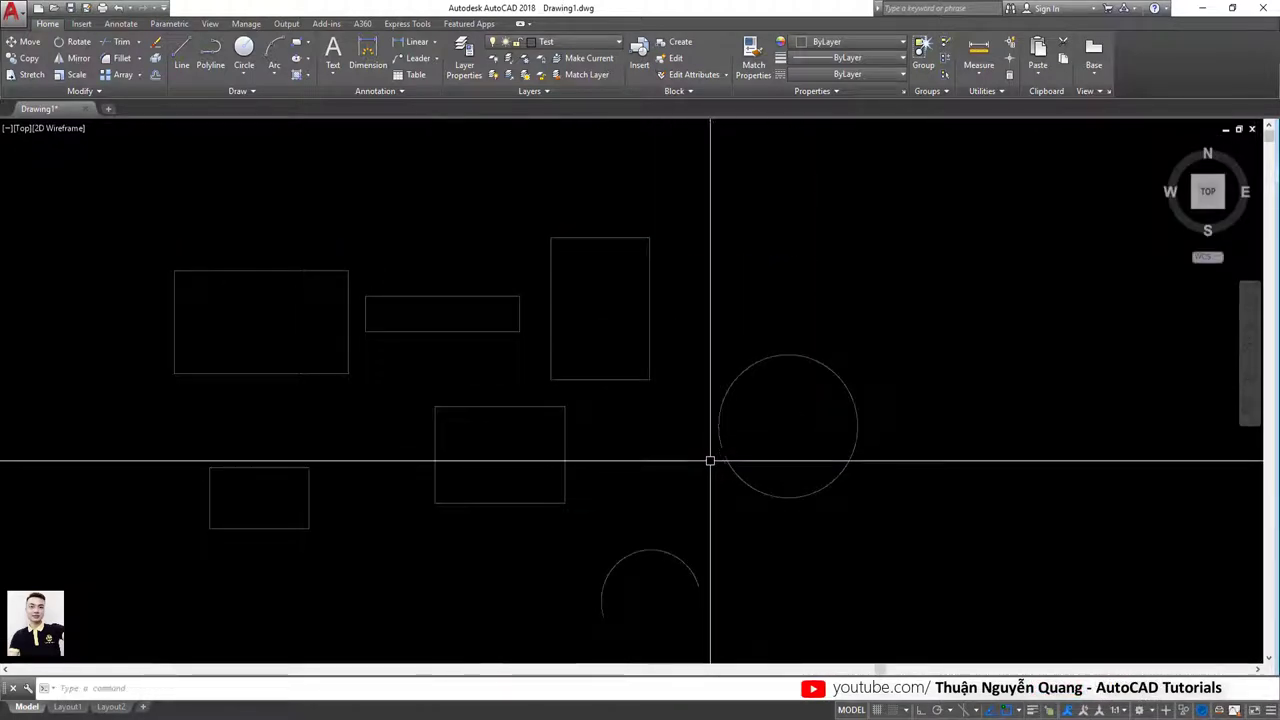
middle_drag(709, 457, 743, 437)
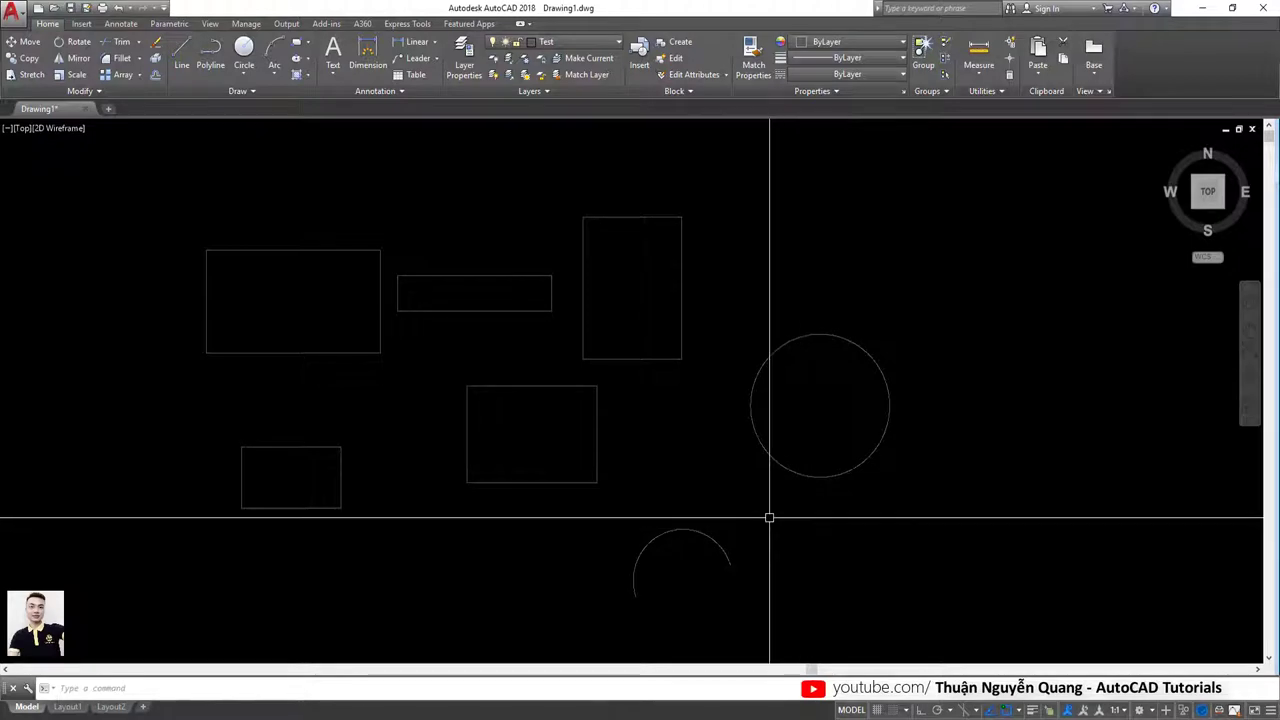